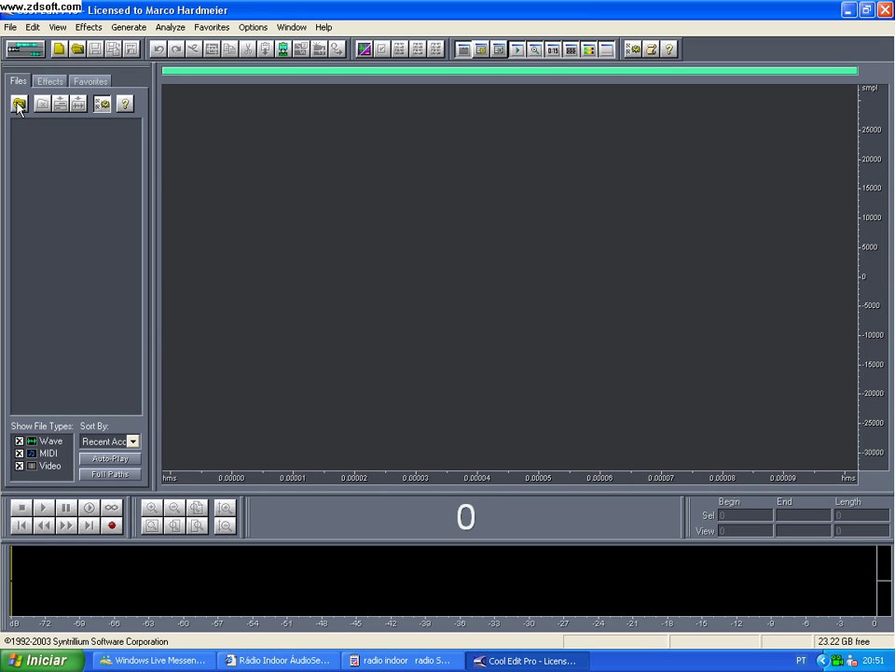
pyautogui.click(19, 105)
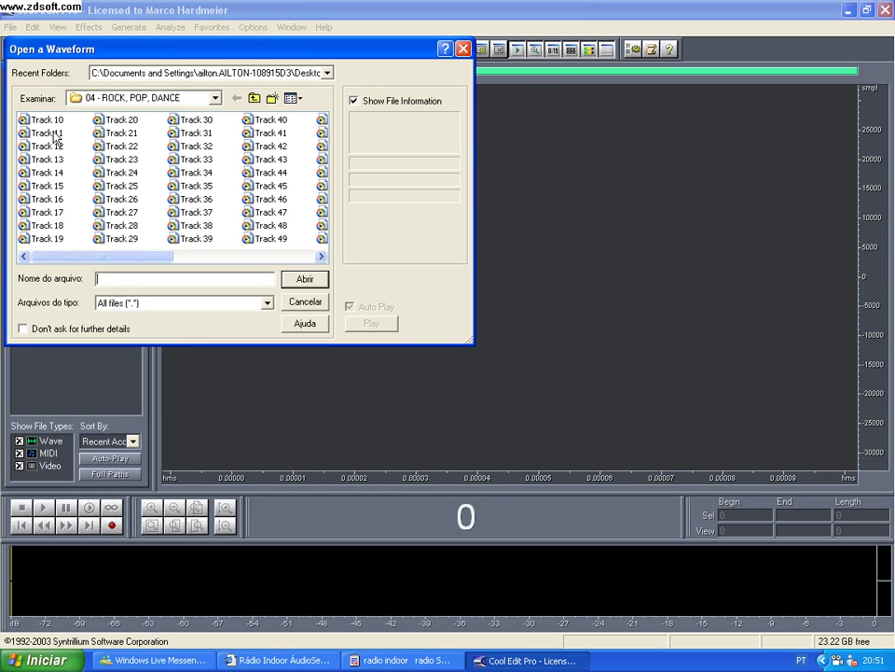
pyautogui.click(254, 97)
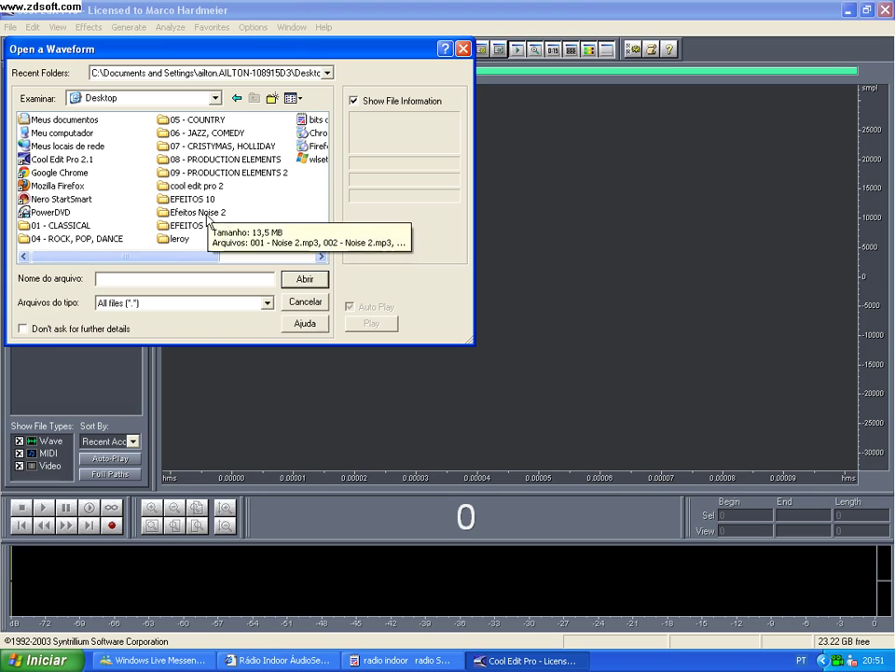
pyautogui.click(462, 49)
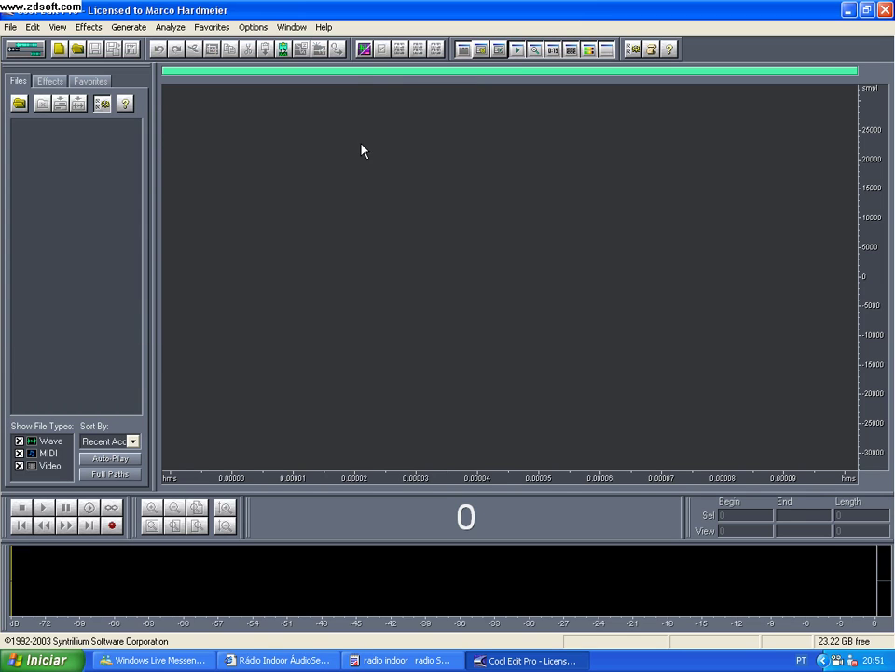
# Record a voice take into a new 44100 Hz, stereo, 16-bit waveform and stop the recording
pyautogui.click(113, 526)
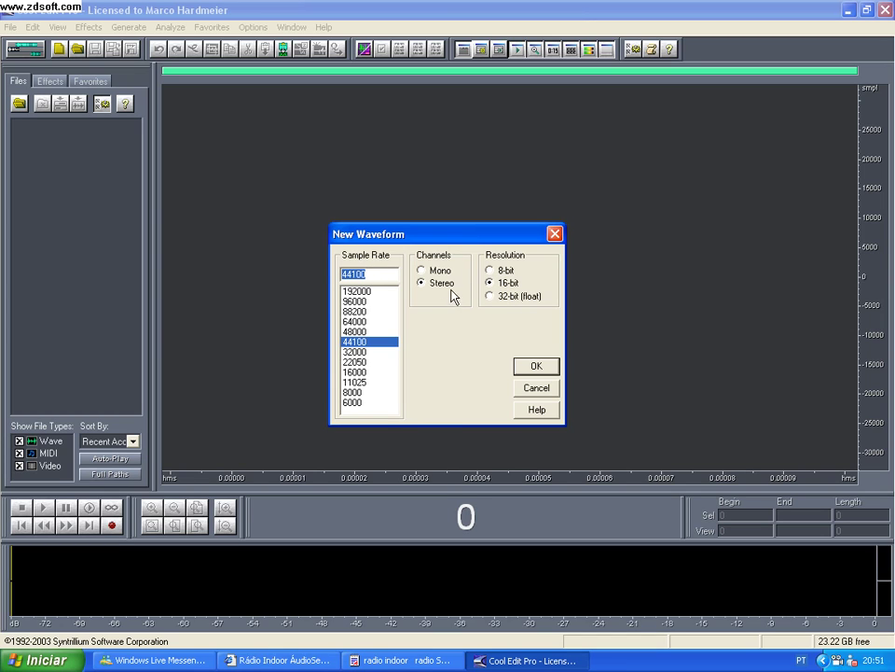
pyautogui.click(536, 368)
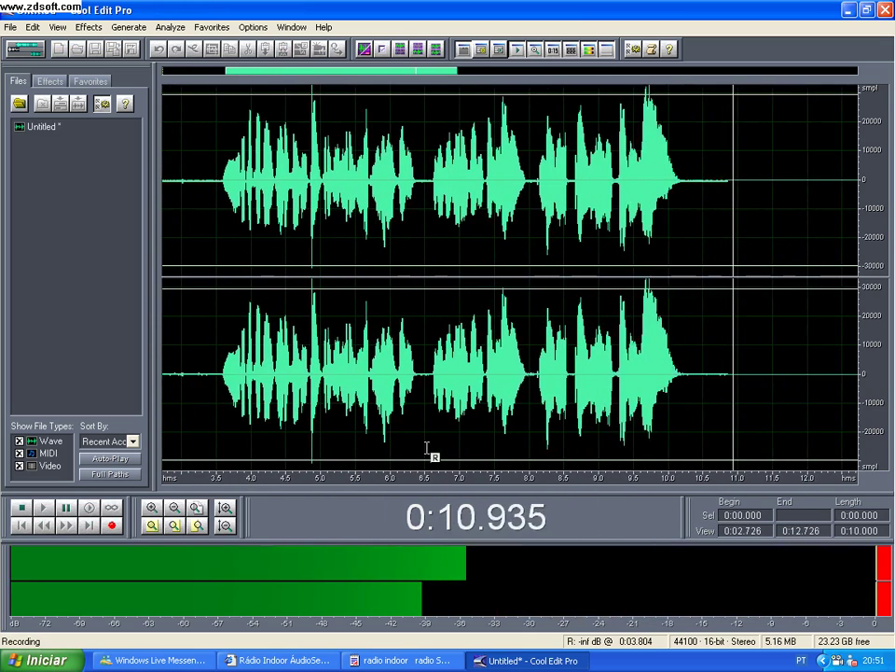
pyautogui.press('space')
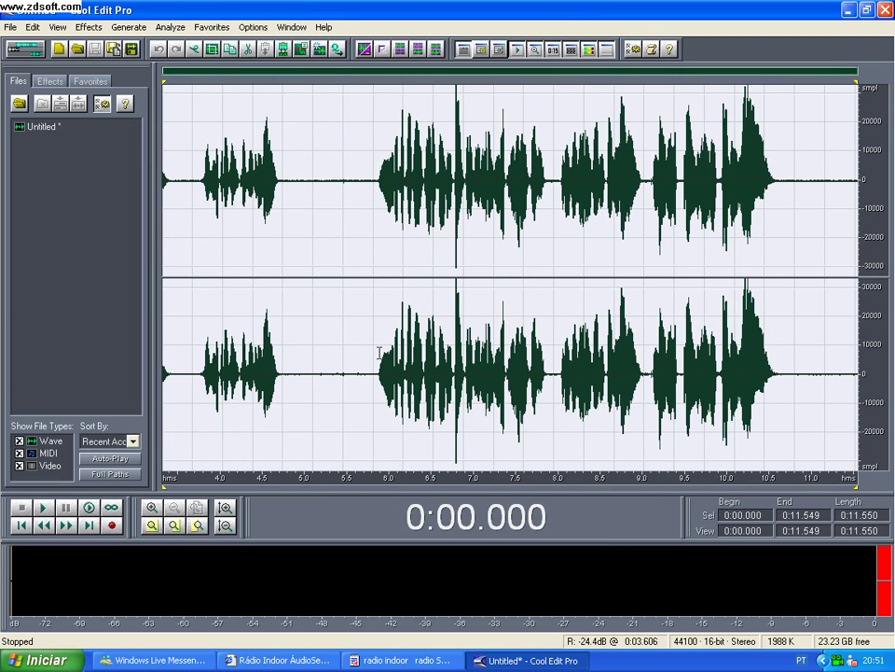
# Place the cursor at about 0:03.587, where the longer spoken passage begins, and play briefly from there
pyautogui.click(383, 250)
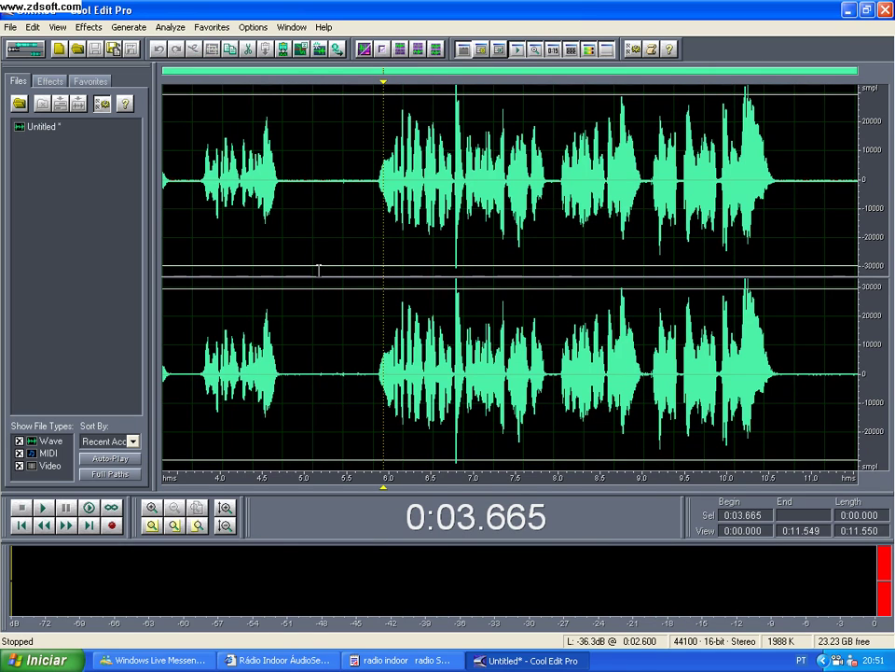
pyautogui.click(322, 228)
pyautogui.doubleClick(327, 241)
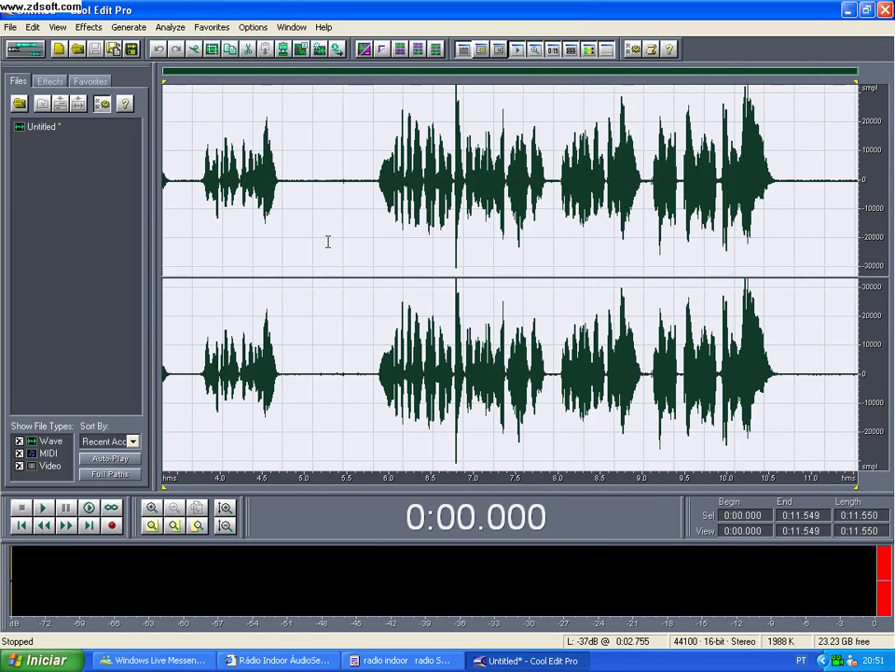
pyautogui.click(328, 242)
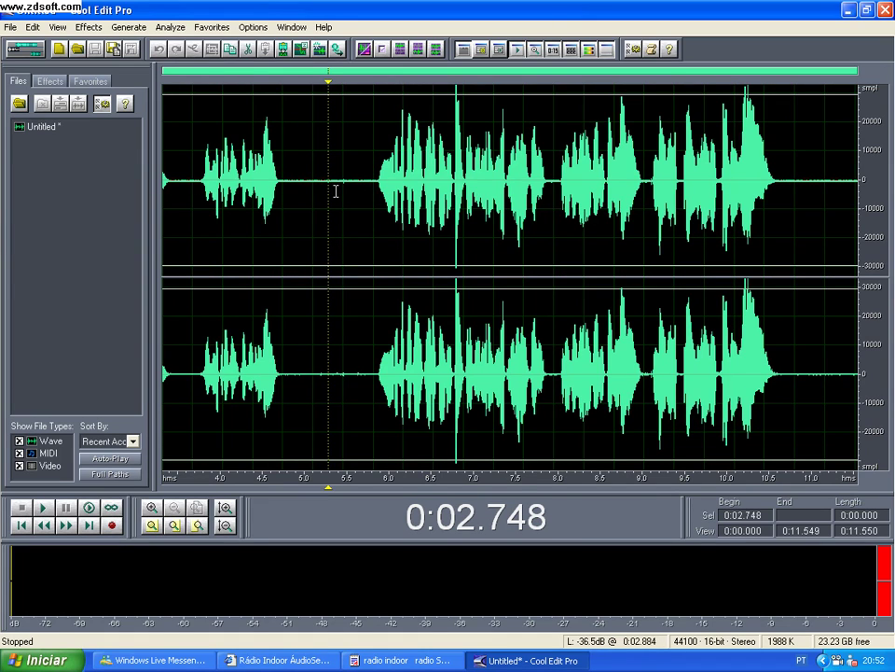
pyautogui.click(371, 186)
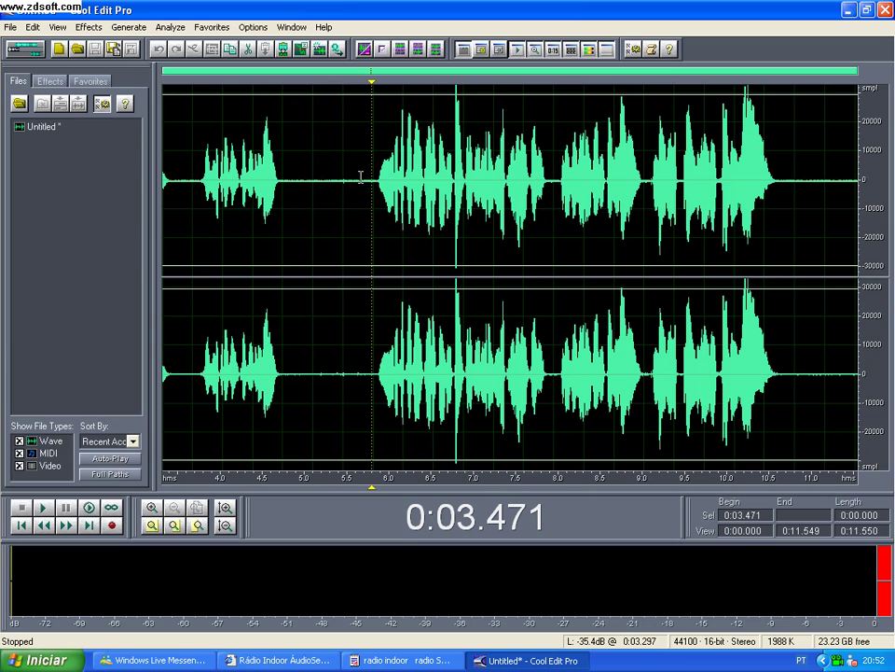
pyautogui.click(378, 384)
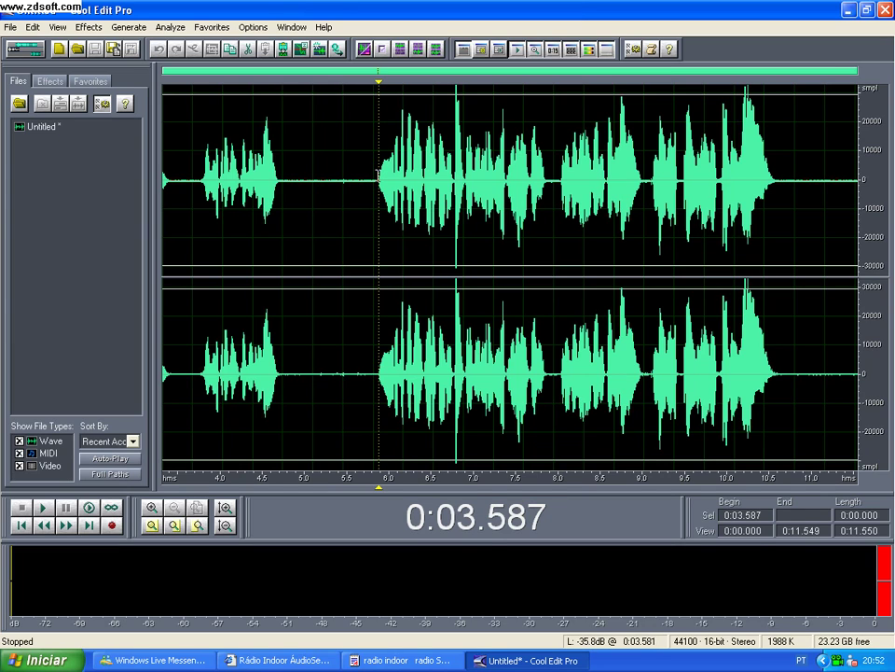
pyautogui.press('space')
pyautogui.press('space')
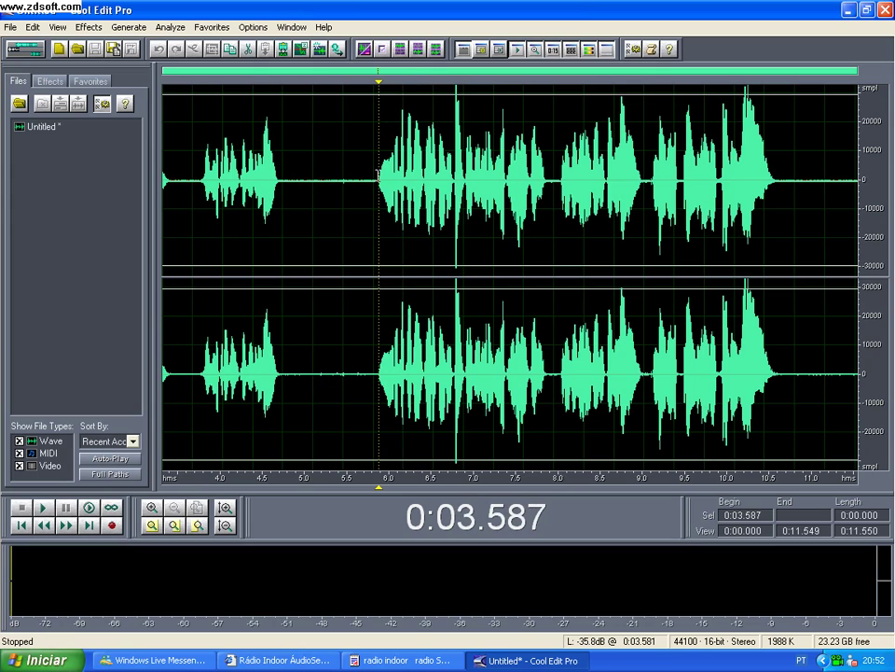
# Delete the opening part of the recording from about 0:00.025 to 0:03.587, before the longer spoken passage
pyautogui.click(377, 384)
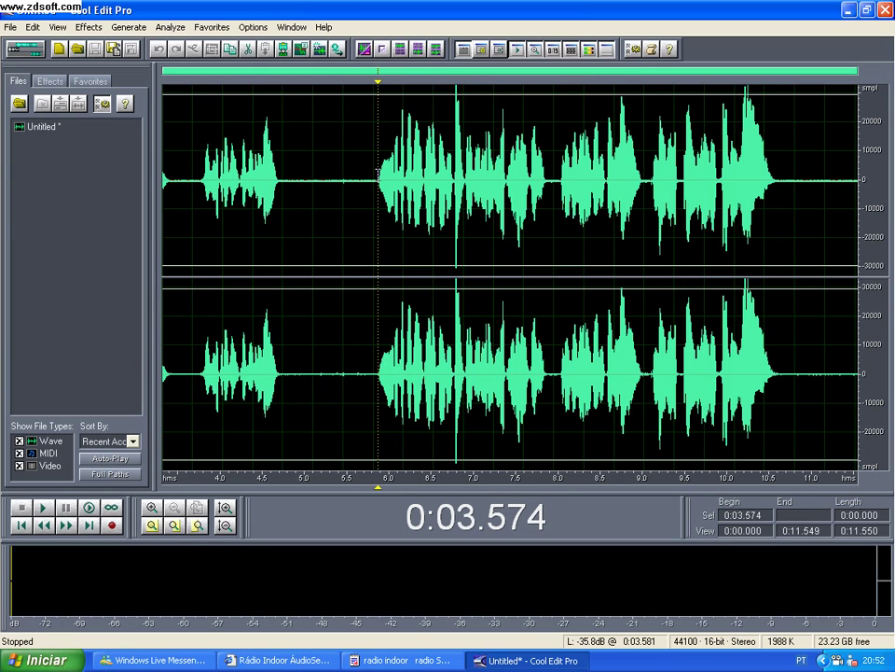
pyautogui.moveTo(378, 384); pyautogui.dragTo(194, 384)
pyautogui.moveTo(194, 174); pyautogui.dragTo(97, 176)
pyautogui.click(316, 178)
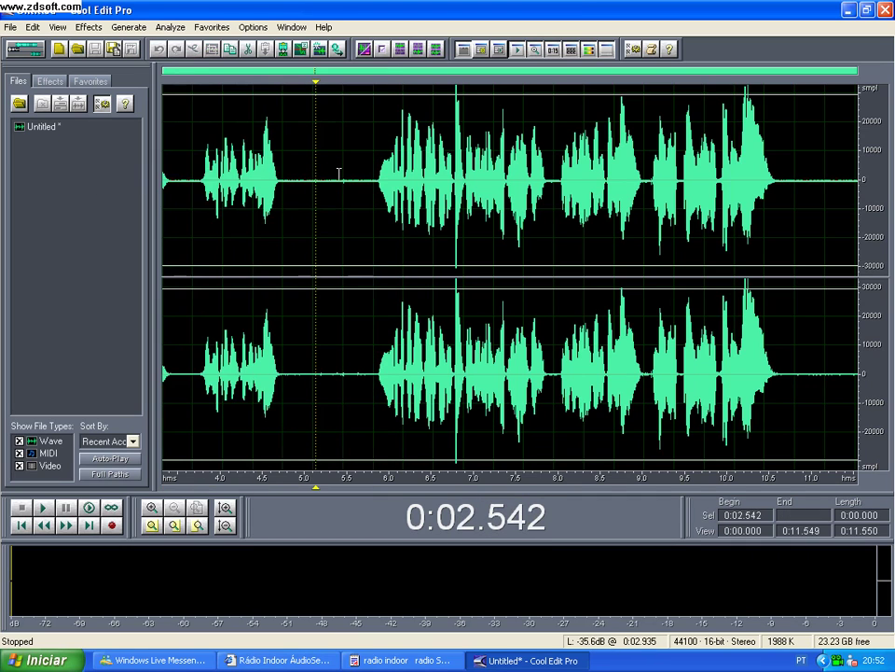
pyautogui.click(379, 388)
pyautogui.moveTo(378, 388); pyautogui.dragTo(83, 184)
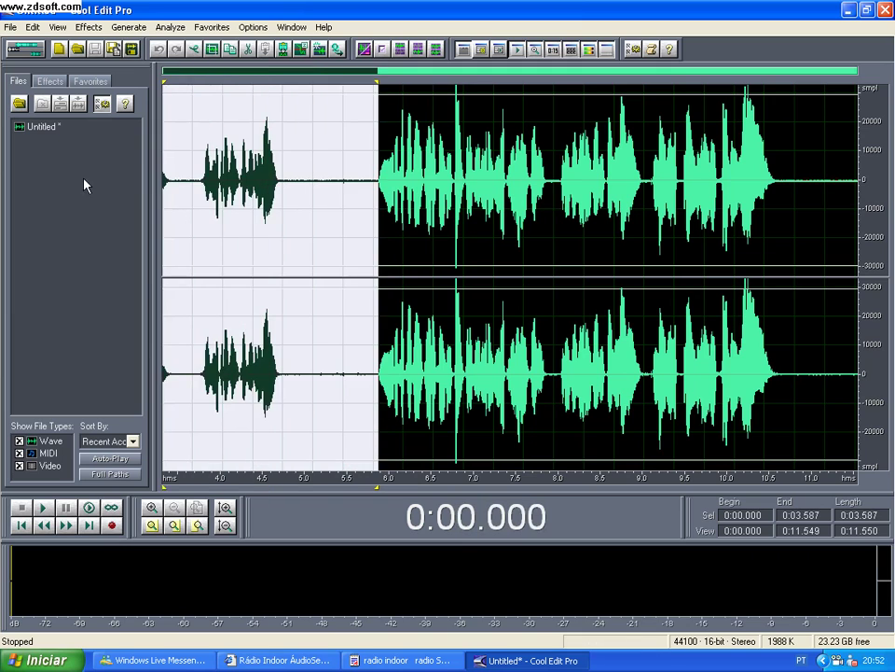
pyautogui.click(179, 180)
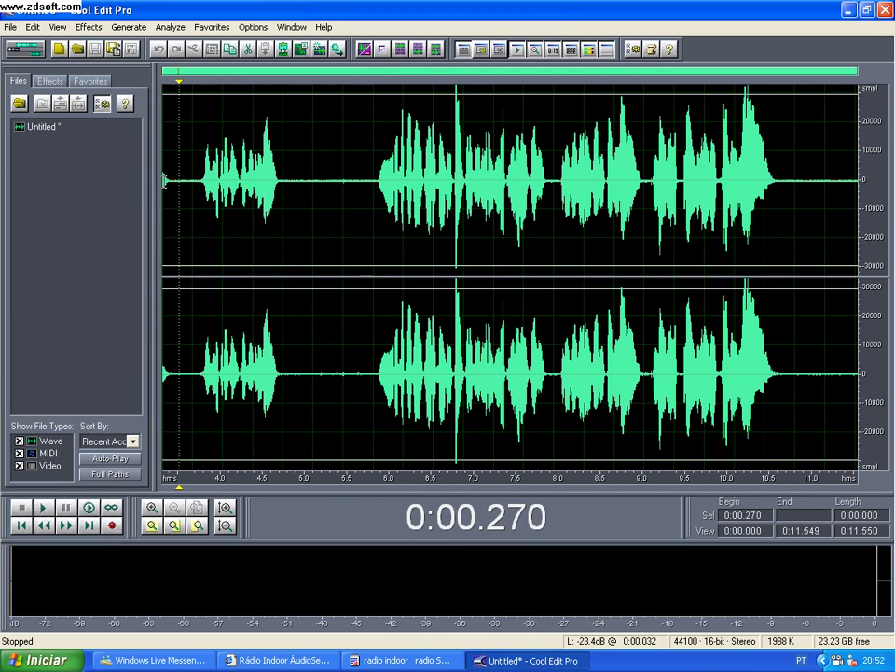
pyautogui.moveTo(164, 180); pyautogui.dragTo(378, 180)
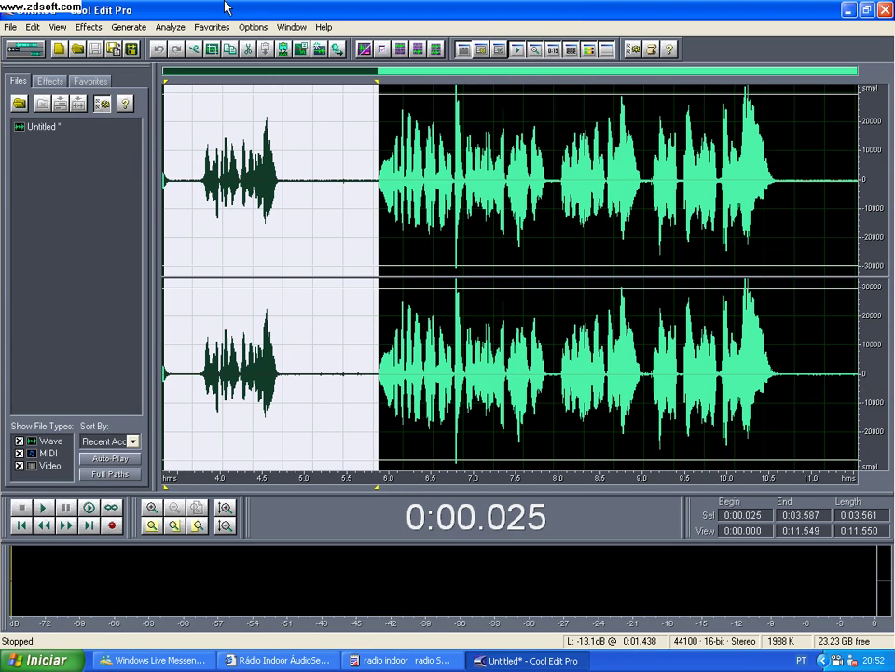
pyautogui.press('Delete')
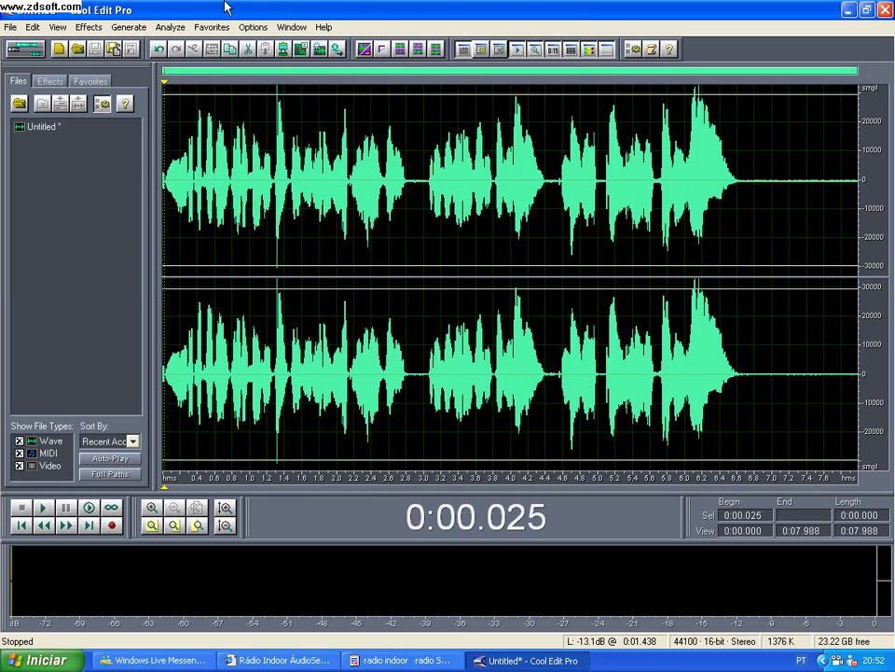
# Select the fading end of the last word from about 0:06.131 to 0:06.658 and listen to it
pyautogui.click(737, 179)
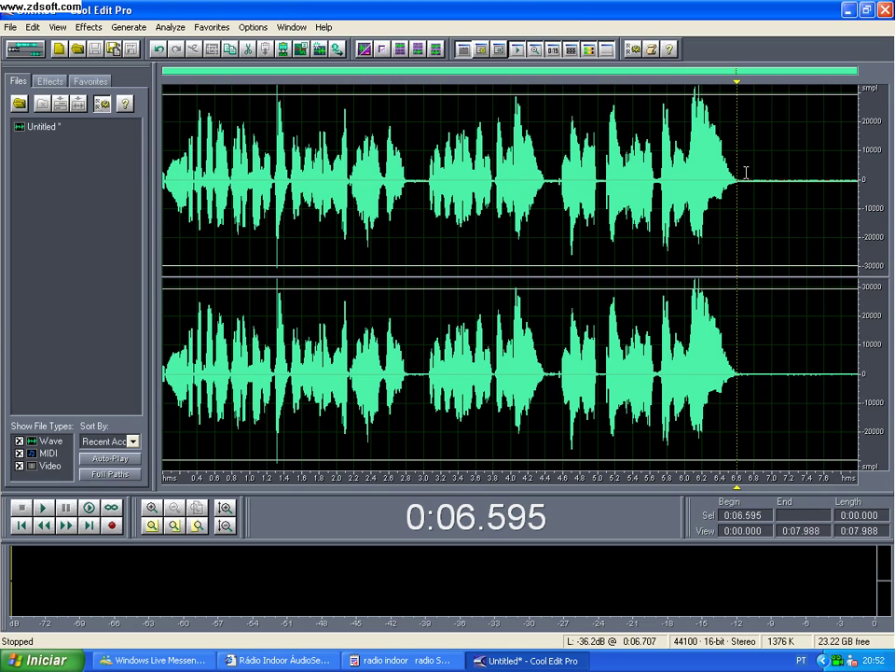
pyautogui.moveTo(854, 179); pyautogui.dragTo(743, 172)
pyautogui.click(708, 176)
pyautogui.click(697, 175)
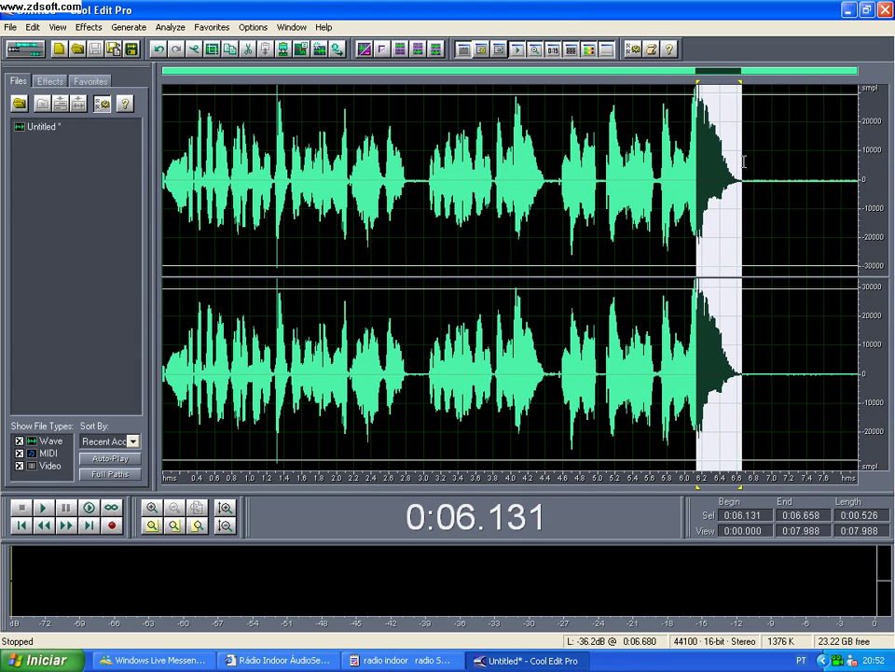
pyautogui.press('space')
pyautogui.press('space')
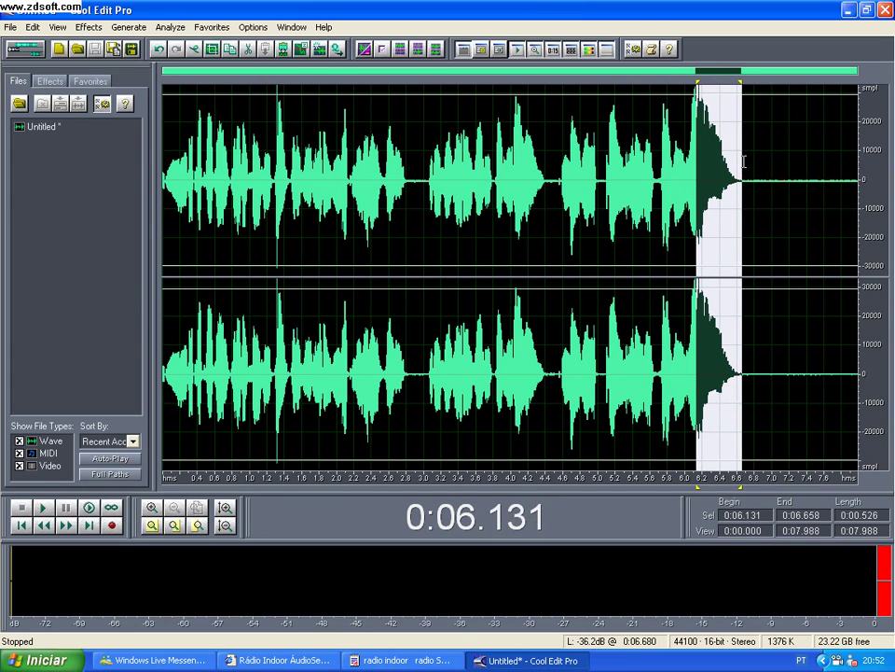
# Delete the silent tail from about 0:06.578 to the end of the recording
pyautogui.click(738, 159)
pyautogui.click(733, 177)
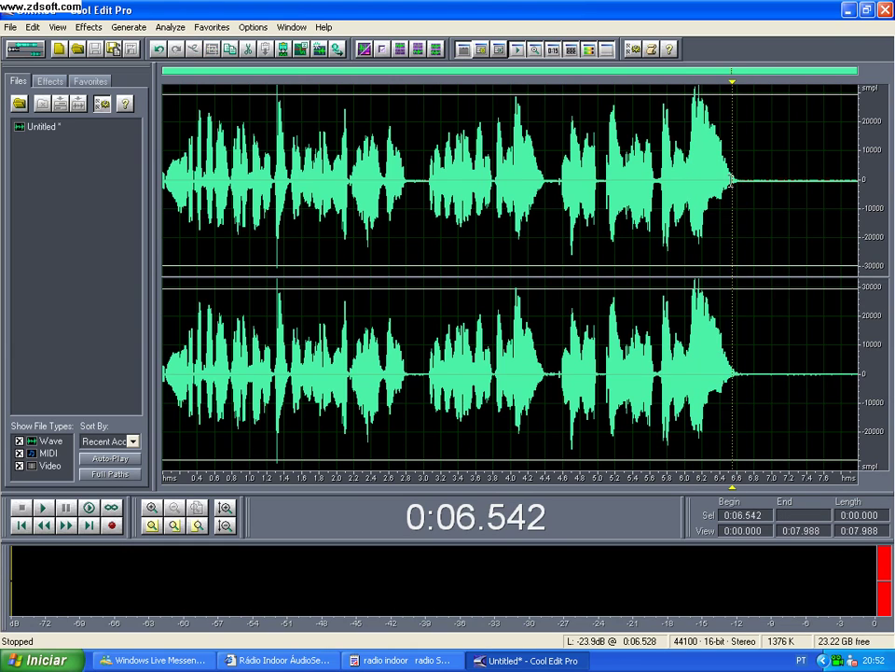
pyautogui.moveTo(735, 177); pyautogui.dragTo(863, 177)
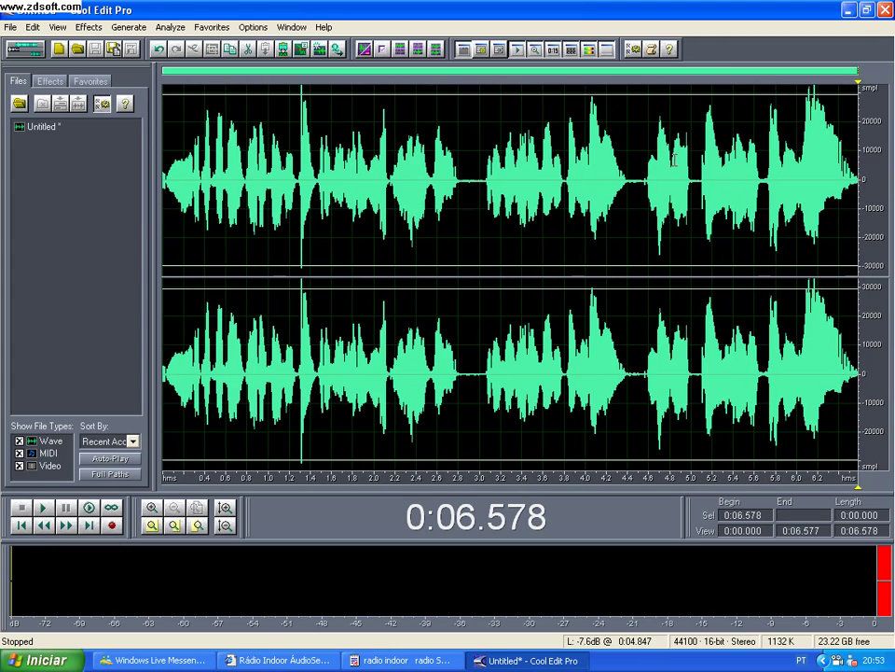
# Select the silent pause between the phrases from about 0:02.808 to 0:03.062 and listen to it
pyautogui.scroll(2, 456, 208)
pyautogui.moveTo(458, 187); pyautogui.dragTo(519, 198)
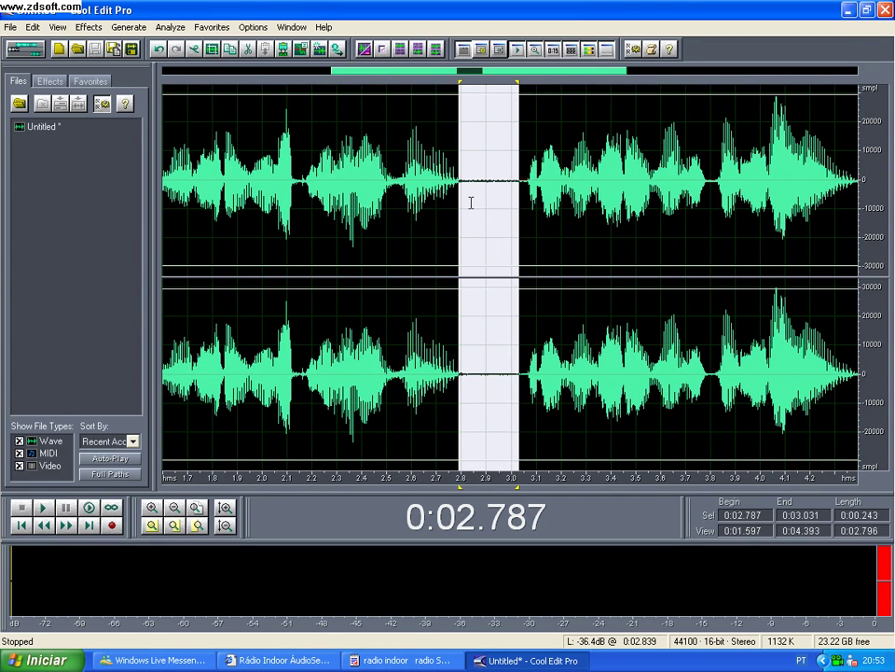
pyautogui.scroll(2, 511, 209)
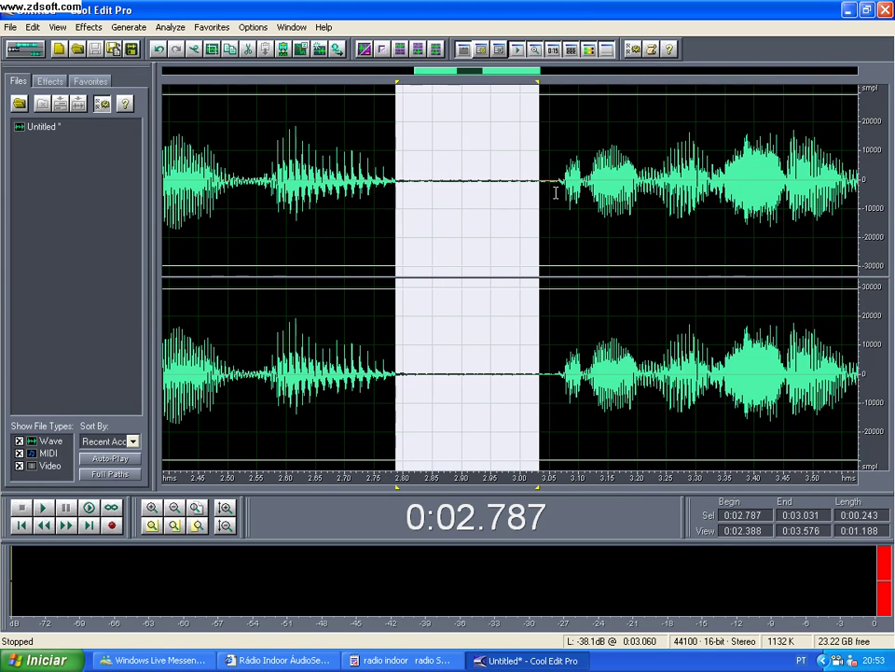
pyautogui.moveTo(558, 194); pyautogui.dragTo(409, 158)
pyautogui.press('space')
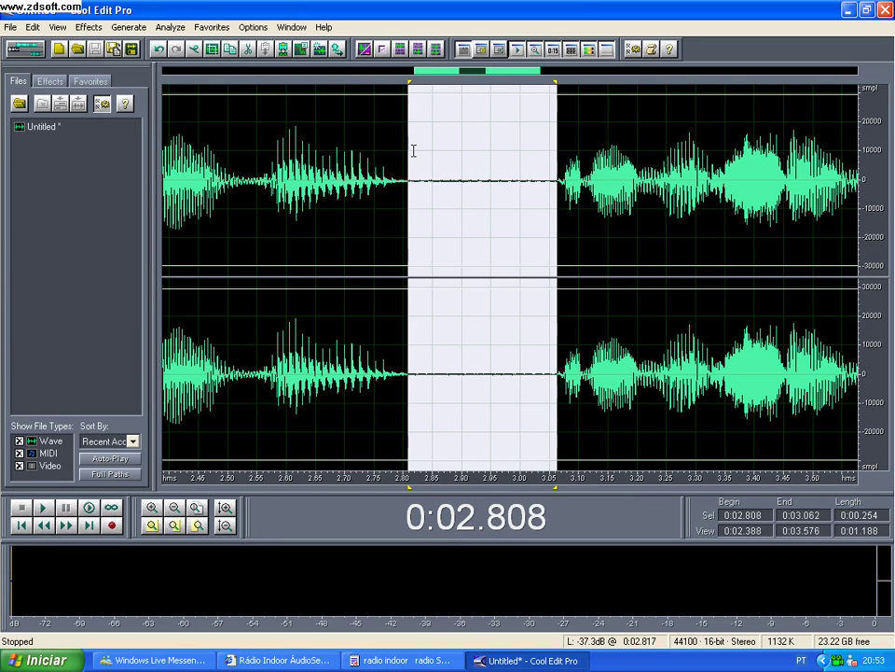
# Reselect the silent pause between the phrases, from about 0:02.796 to 0:03.048
pyautogui.scroll(-3, 448, 177)
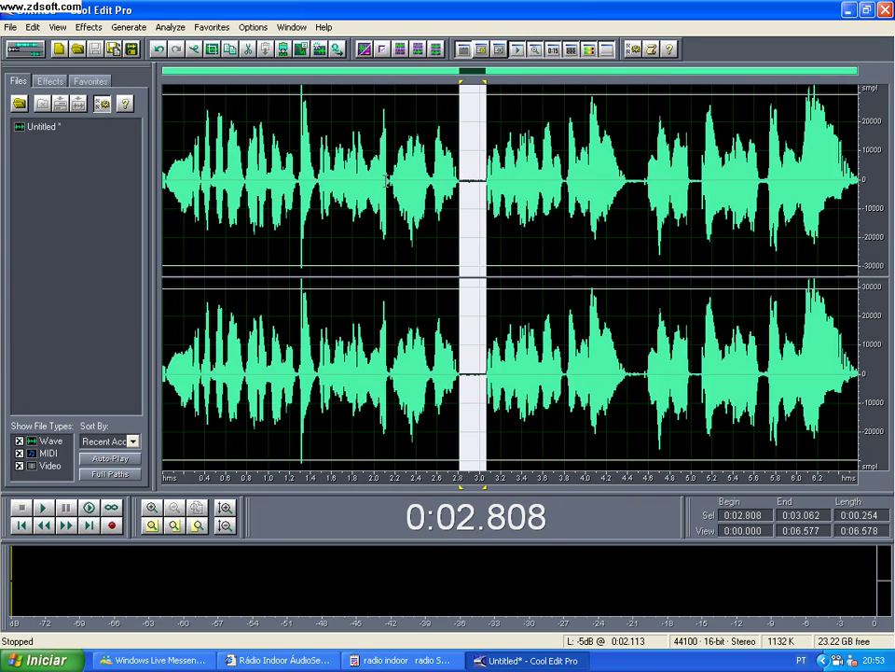
pyautogui.scroll(2, 450, 180)
pyautogui.scroll(-2, 449, 180)
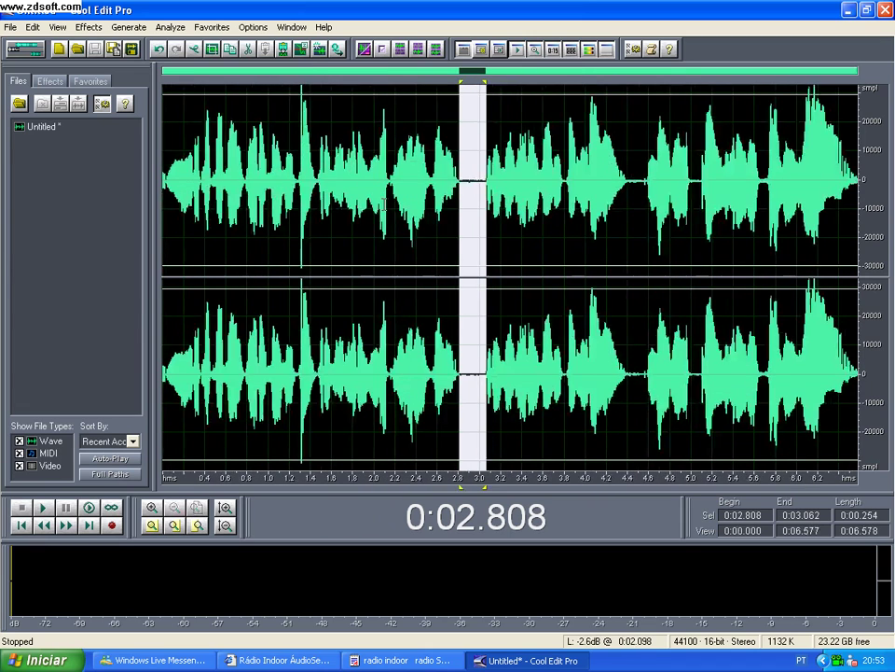
pyautogui.click(299, 205)
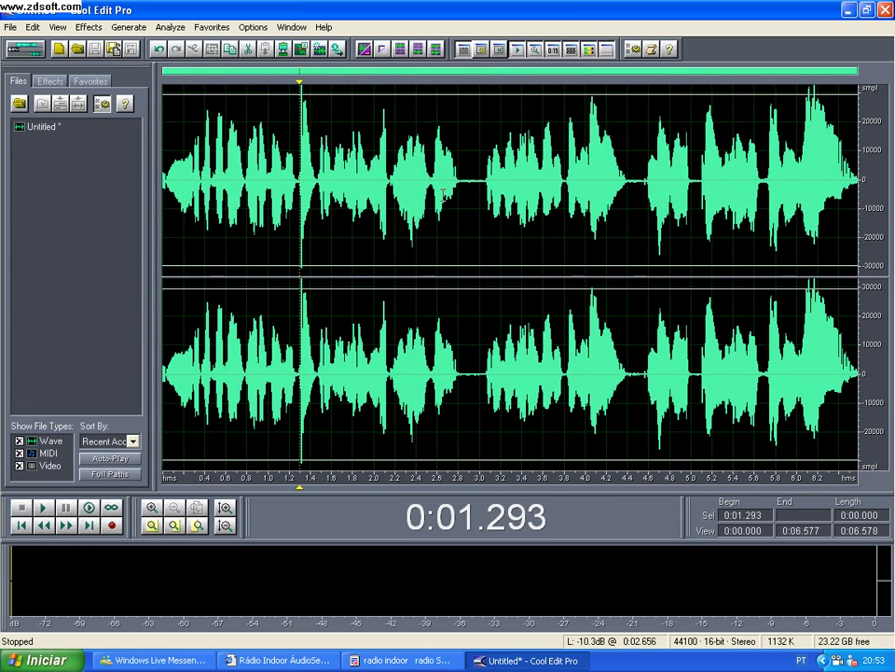
pyautogui.click(457, 186)
pyautogui.scroll(2, 459, 187)
pyautogui.moveTo(454, 190); pyautogui.dragTo(564, 189)
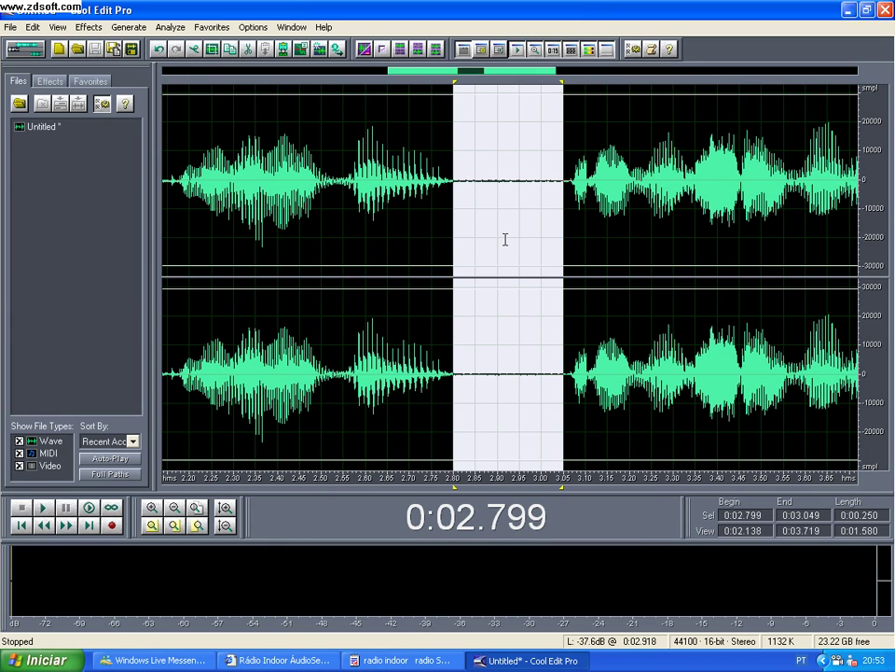
pyautogui.scroll(-2, 462, 214)
pyautogui.scroll(3, 462, 201)
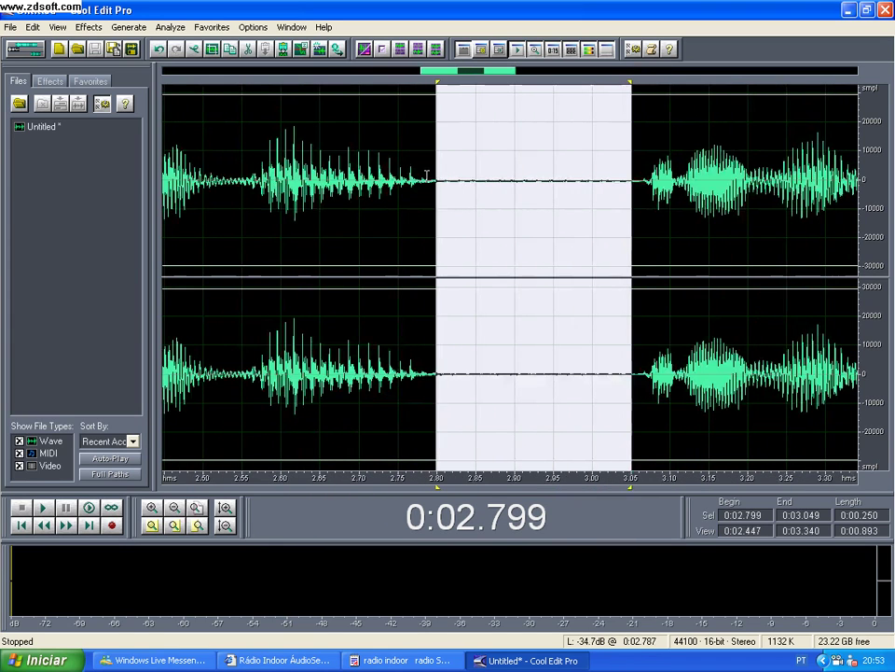
pyautogui.click(426, 175)
pyautogui.moveTo(434, 176); pyautogui.dragTo(630, 177)
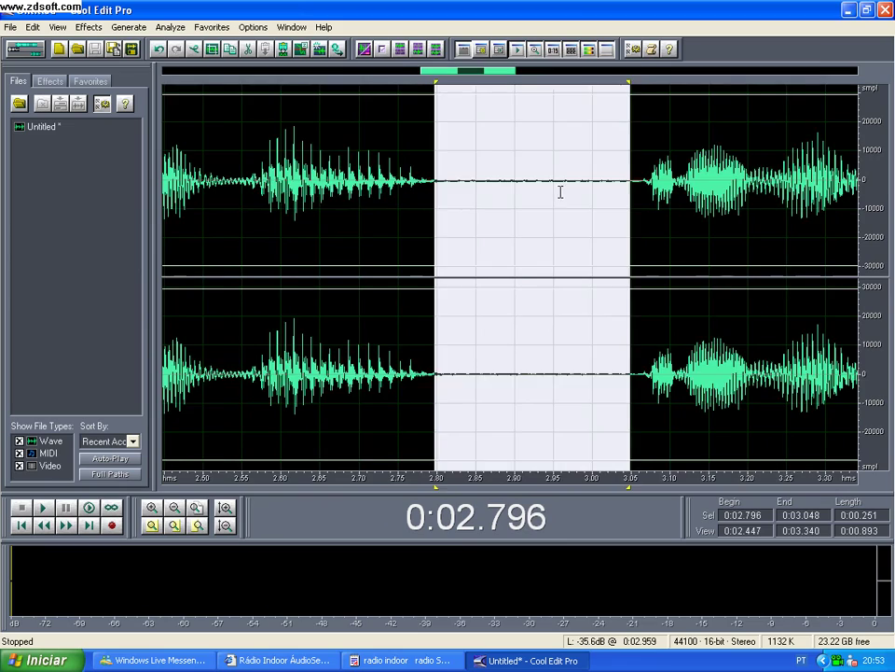
pyautogui.scroll(-3, 561, 192)
pyautogui.scroll(2, 485, 195)
pyautogui.scroll(-1, 433, 198)
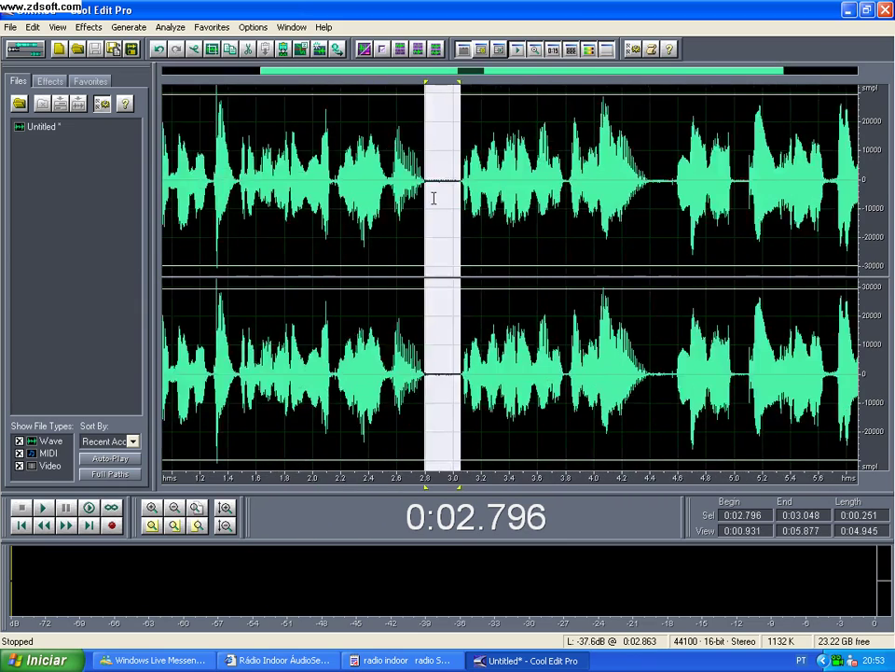
pyautogui.scroll(5, 434, 197)
pyautogui.scroll(-5, 435, 196)
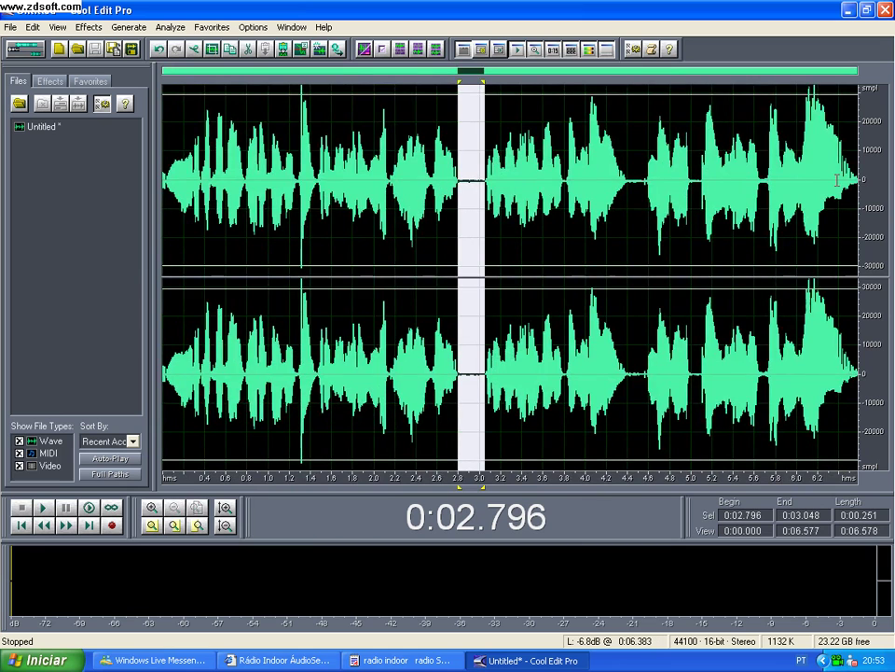
pyautogui.scroll(3, 476, 191)
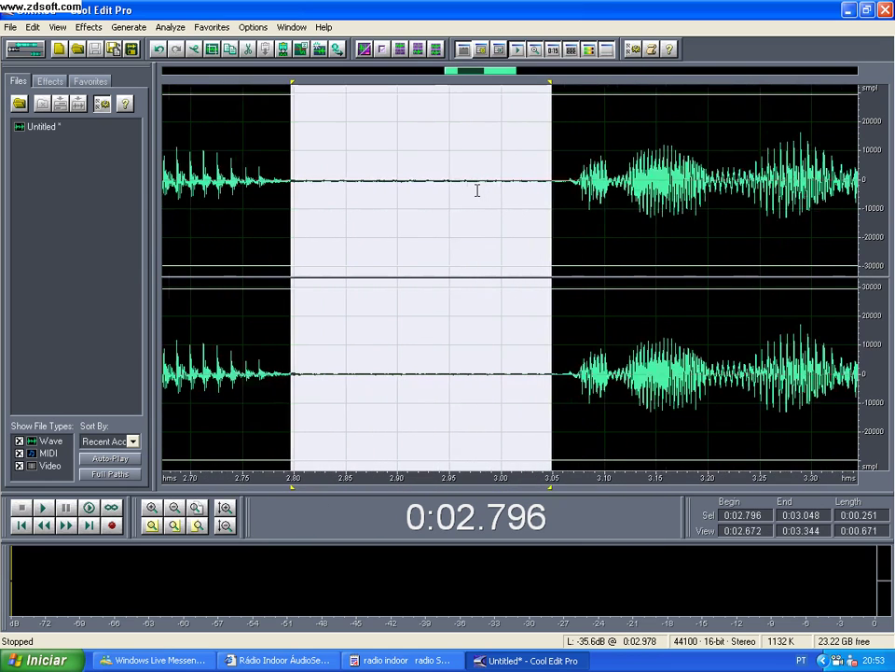
# Capture a noise profile from the selected silent pause and apply Noise Reduction to that pause
pyautogui.scroll(1, 477, 190)
pyautogui.scroll(-4, 477, 189)
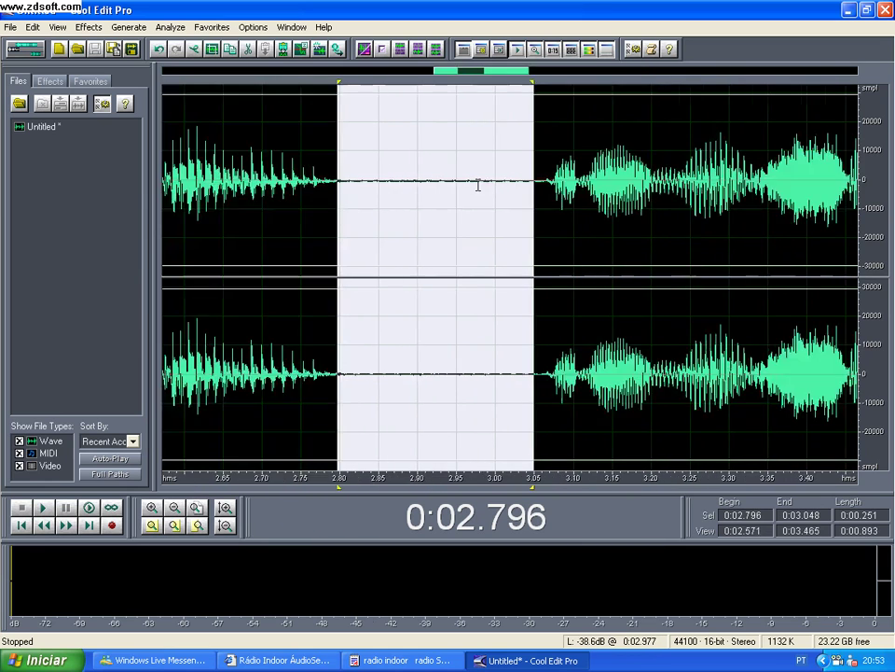
pyautogui.scroll(3, 476, 186)
pyautogui.scroll(-3, 479, 185)
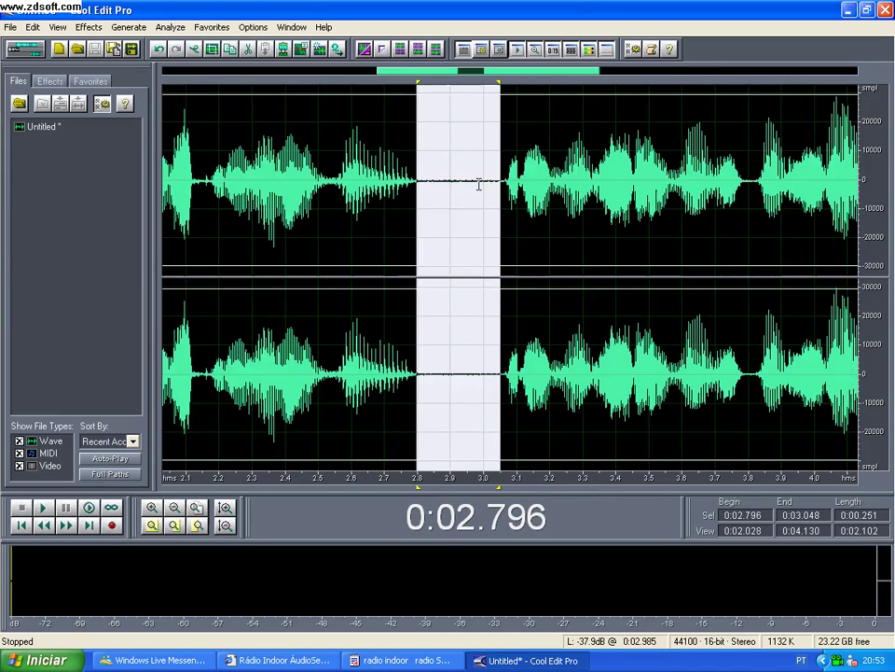
pyautogui.scroll(3, 481, 184)
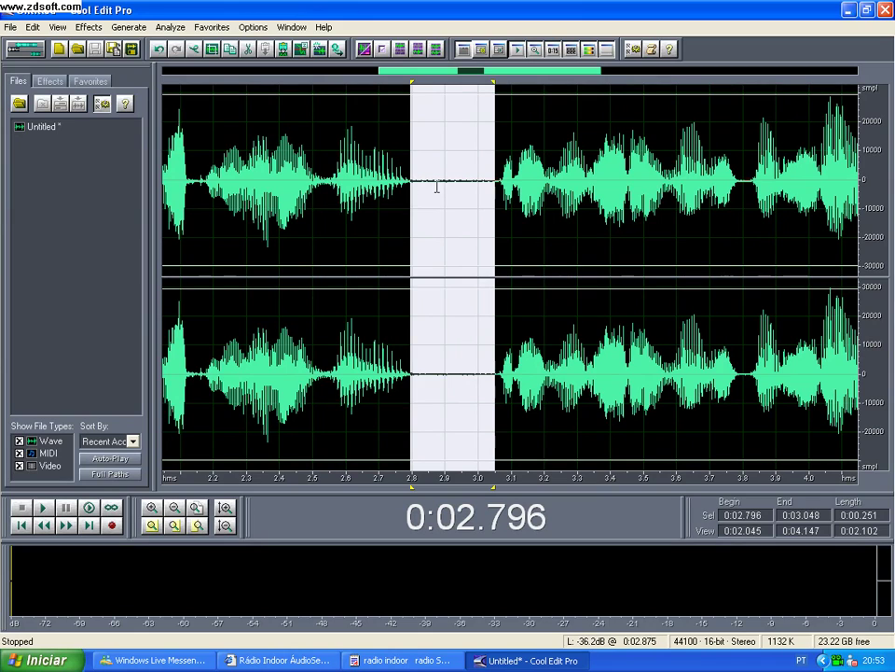
pyautogui.click(80, 31)
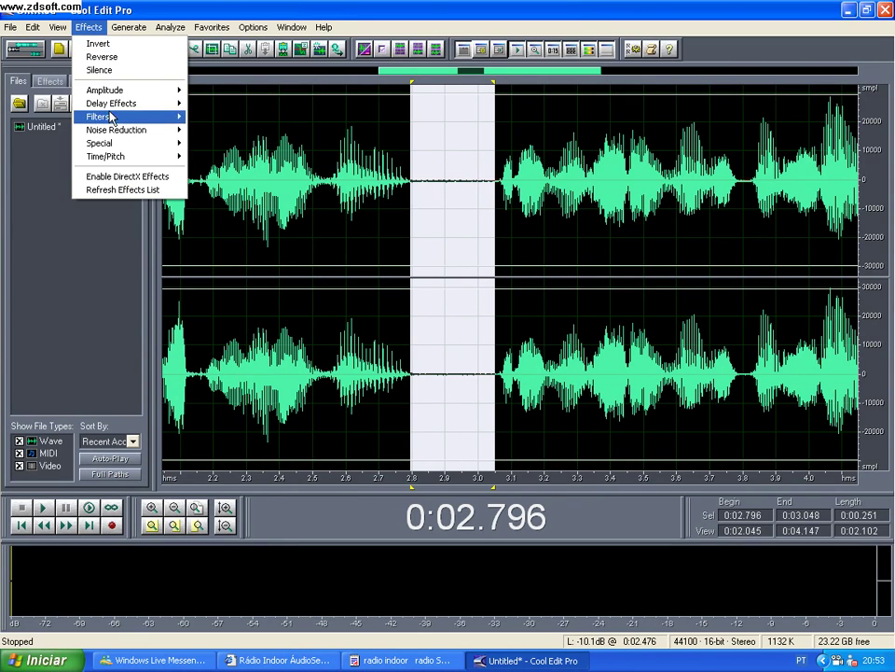
pyautogui.moveTo(115, 135)
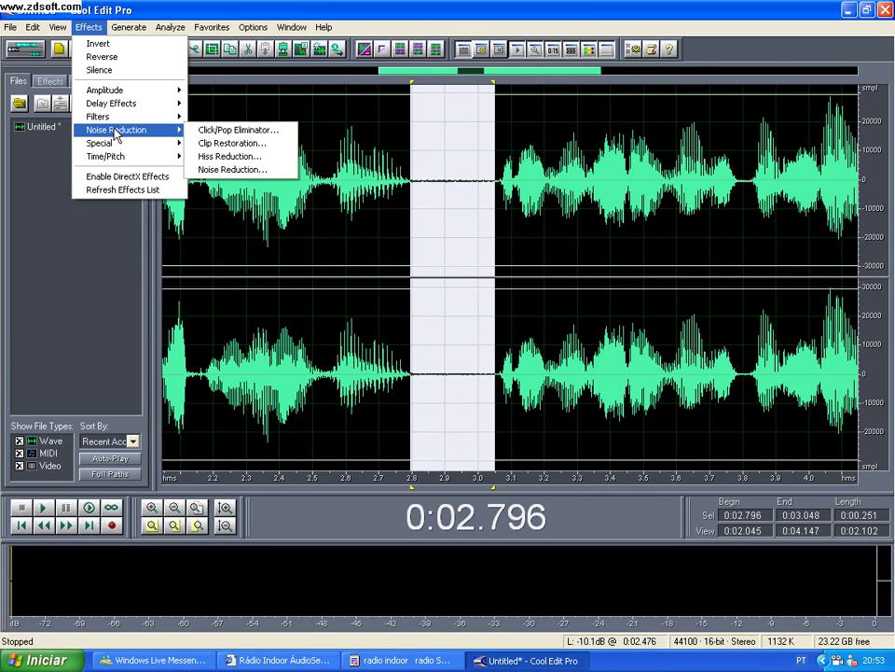
pyautogui.click(226, 171)
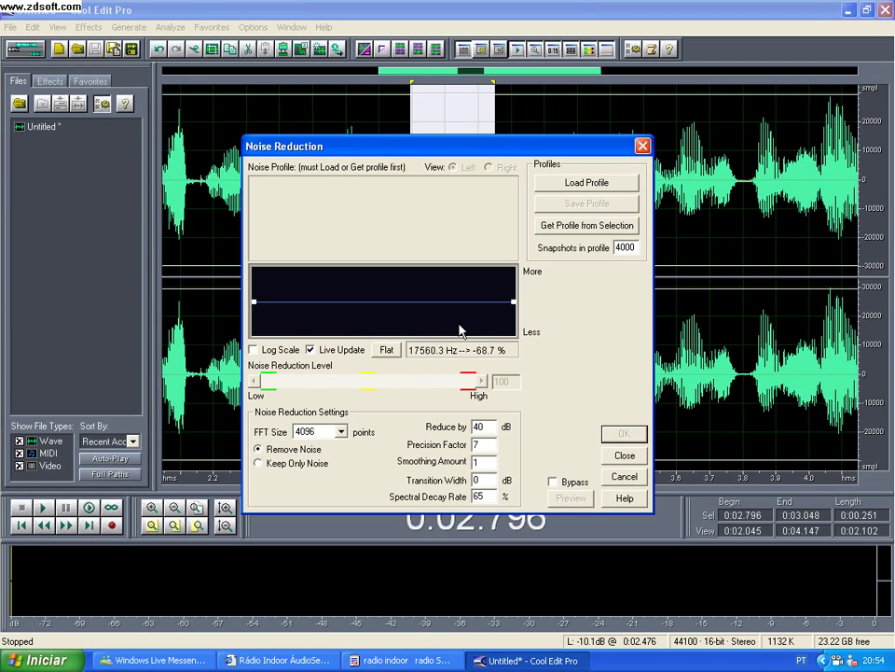
pyautogui.click(607, 230)
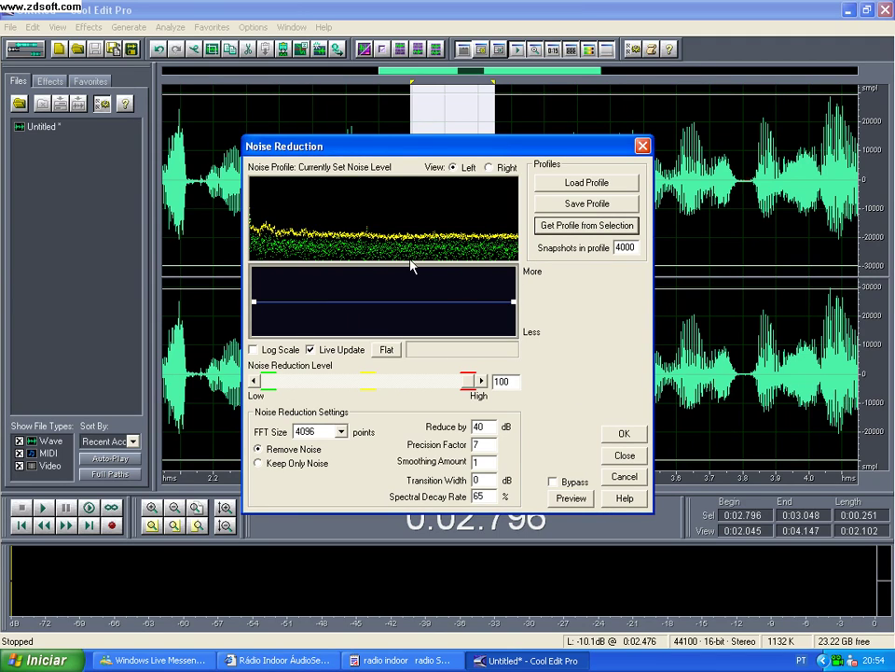
pyautogui.click(624, 436)
pyautogui.click(443, 184)
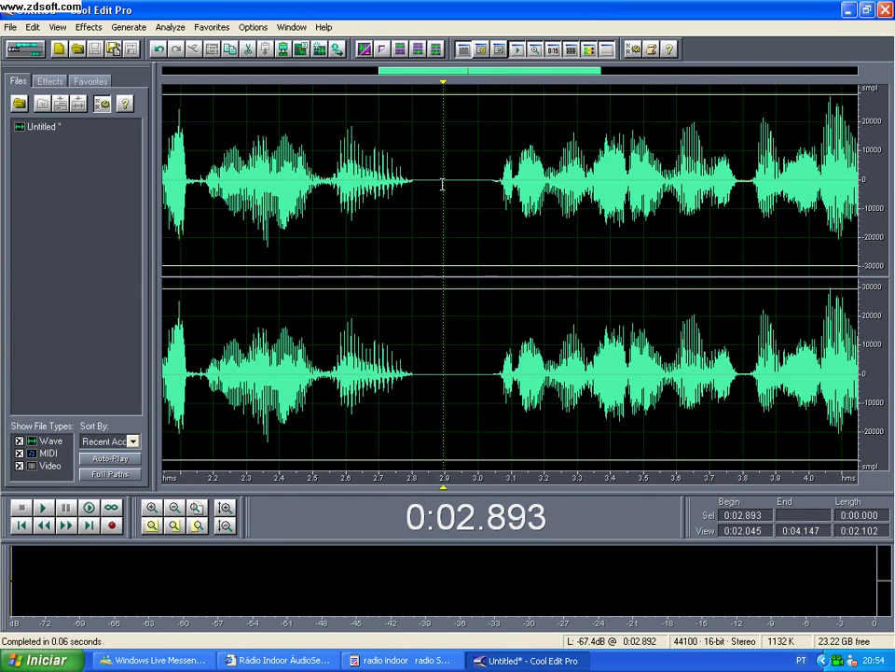
# Apply Noise Reduction to the entire recording with the noise profile captured from the pause, and play back the result
pyautogui.scroll(-3, 443, 183)
pyautogui.scroll(3, 477, 201)
pyautogui.scroll(-3, 478, 201)
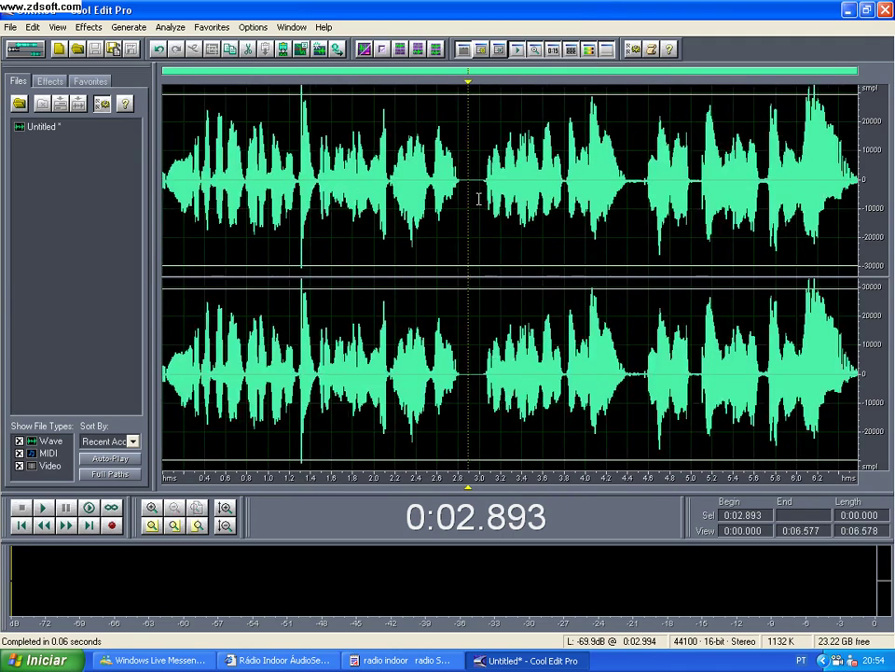
pyautogui.scroll(3, 478, 199)
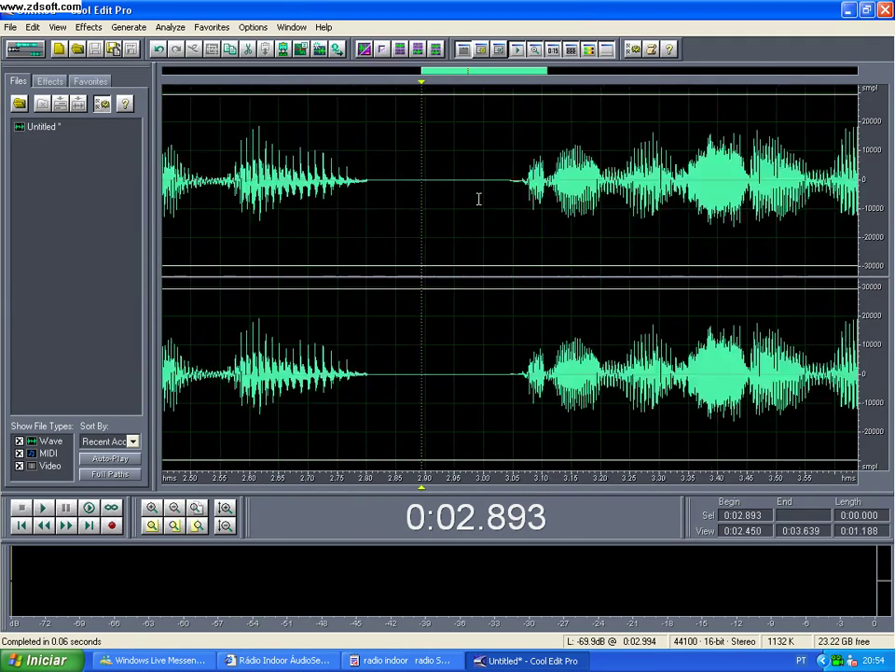
pyautogui.scroll(-3, 478, 199)
pyautogui.doubleClick(478, 196)
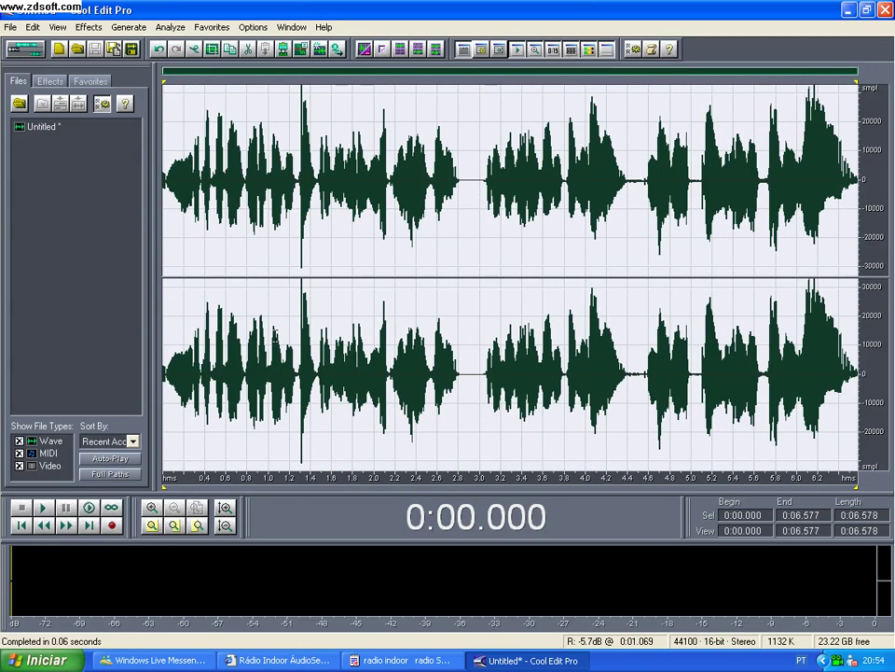
pyautogui.click(86, 28)
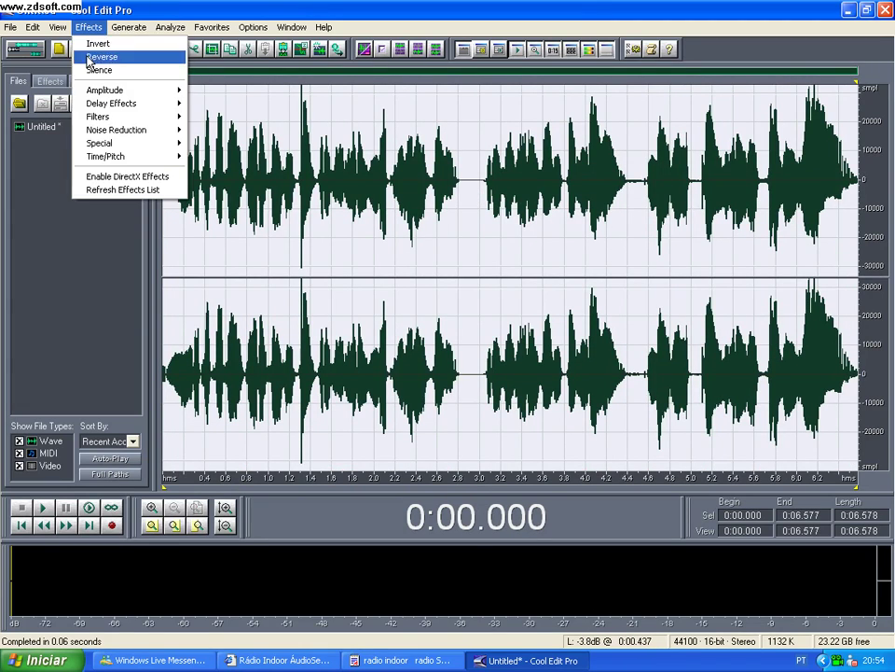
pyautogui.moveTo(113, 130)
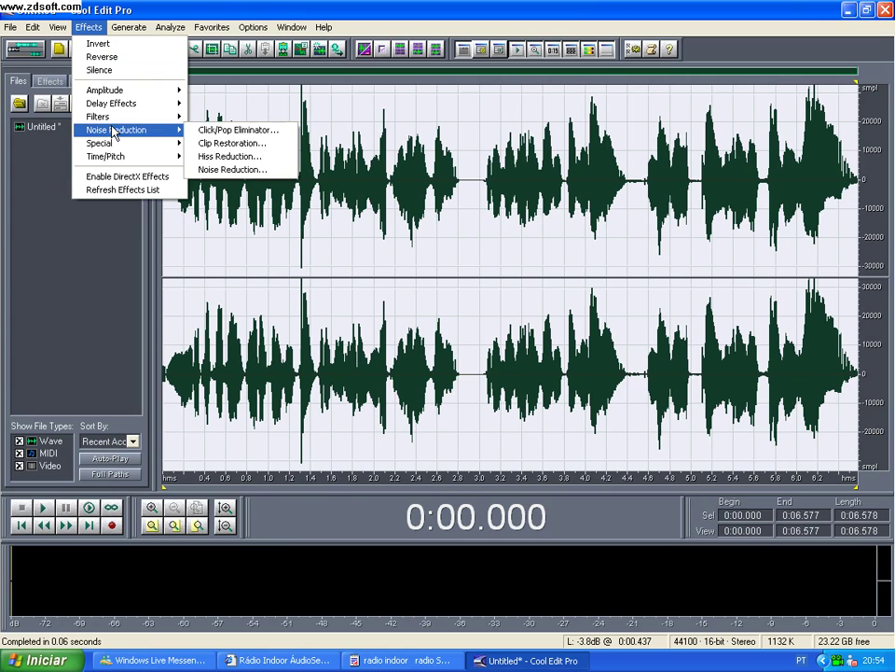
pyautogui.click(227, 170)
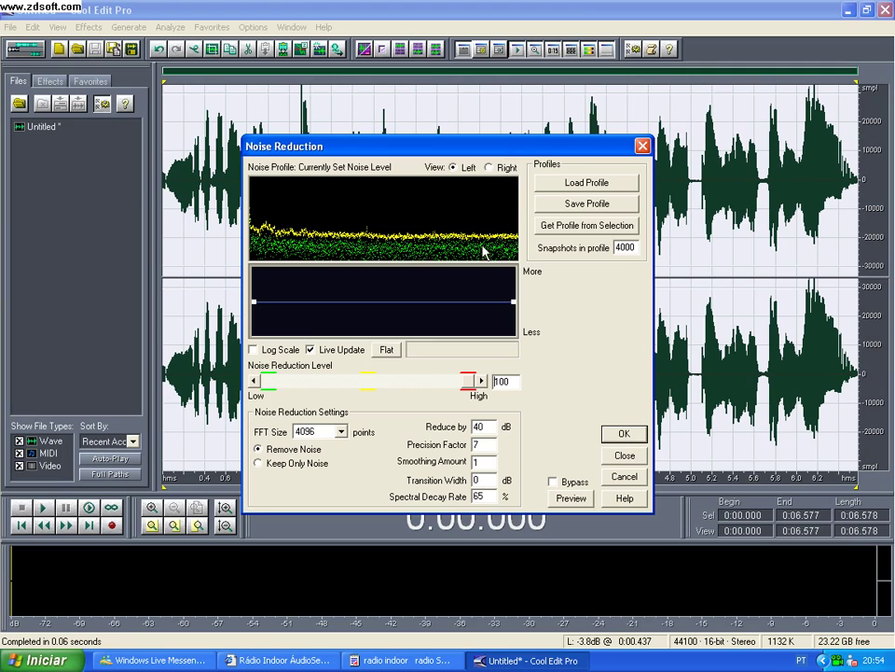
pyautogui.click(547, 229)
pyautogui.click(619, 433)
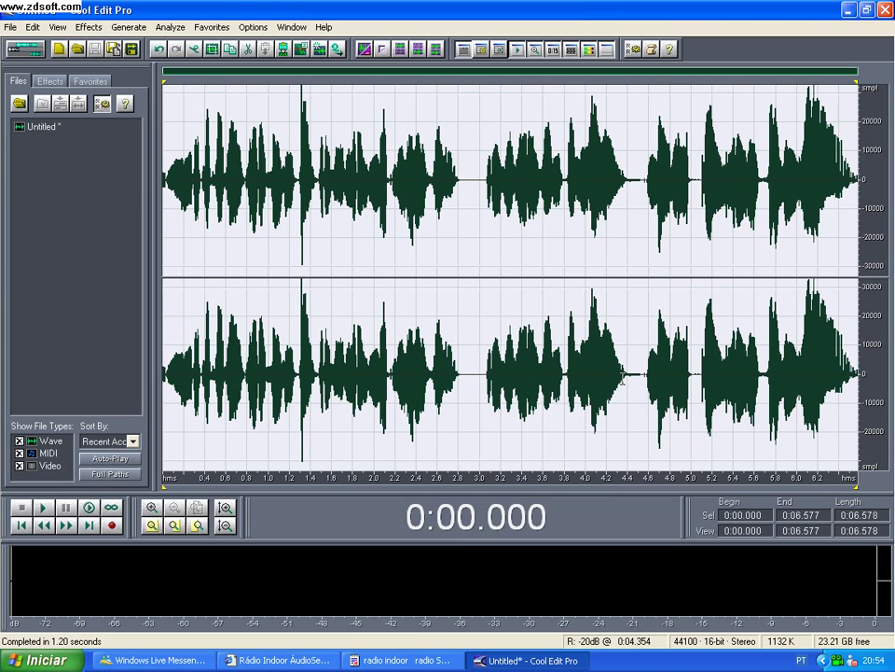
pyautogui.press('space')
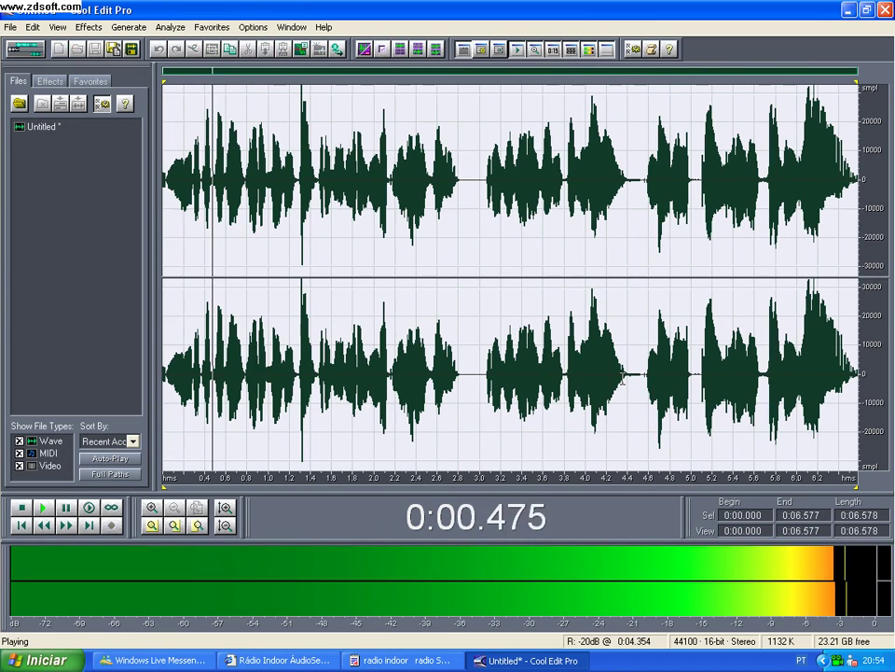
pyautogui.press('space')
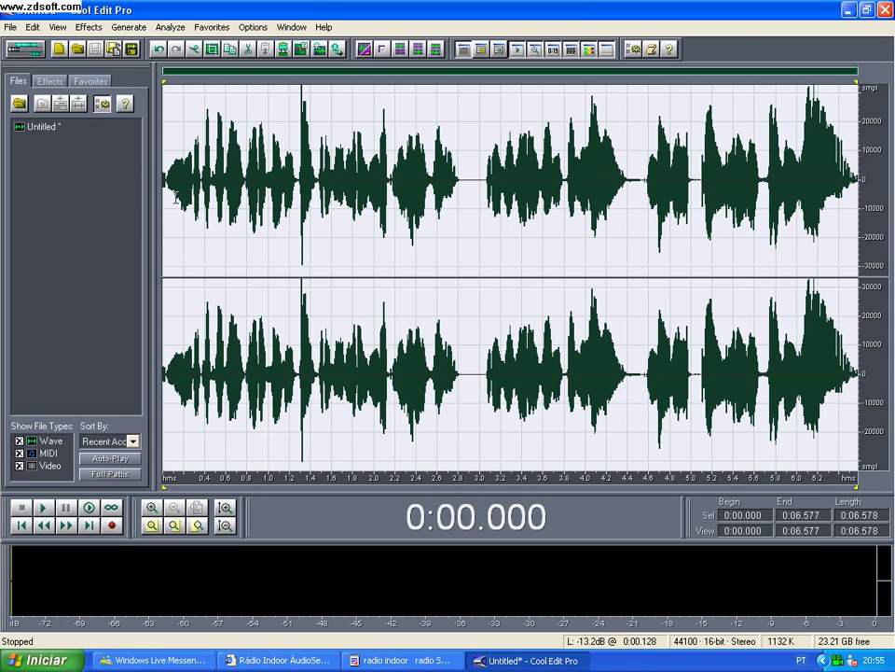
# Switch to the multitrack view and place the voice recording on track 1, starting at about 0:00.929
pyautogui.click(33, 51)
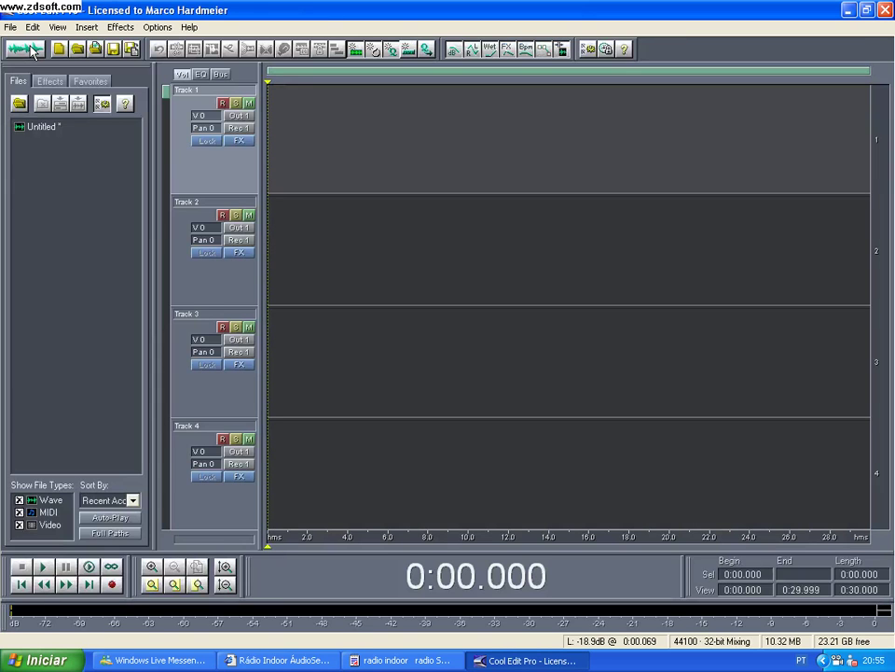
pyautogui.click(27, 131)
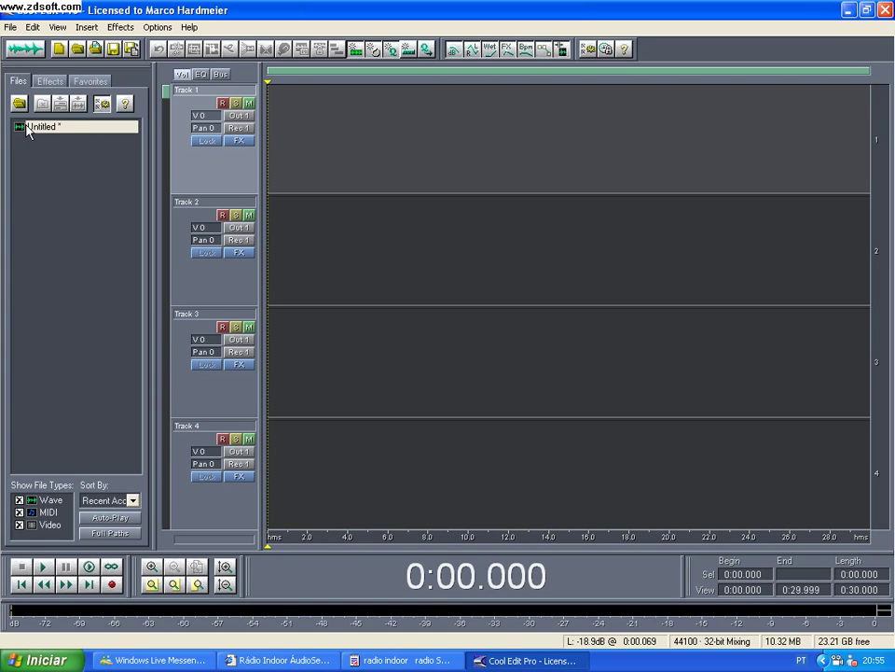
pyautogui.moveTo(27, 131); pyautogui.dragTo(286, 128)
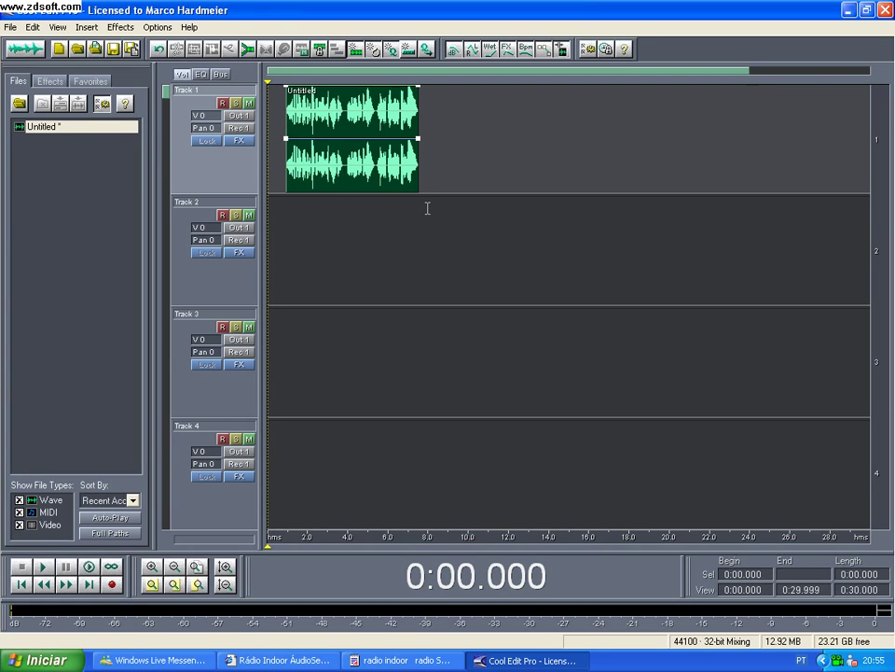
pyautogui.click(344, 171)
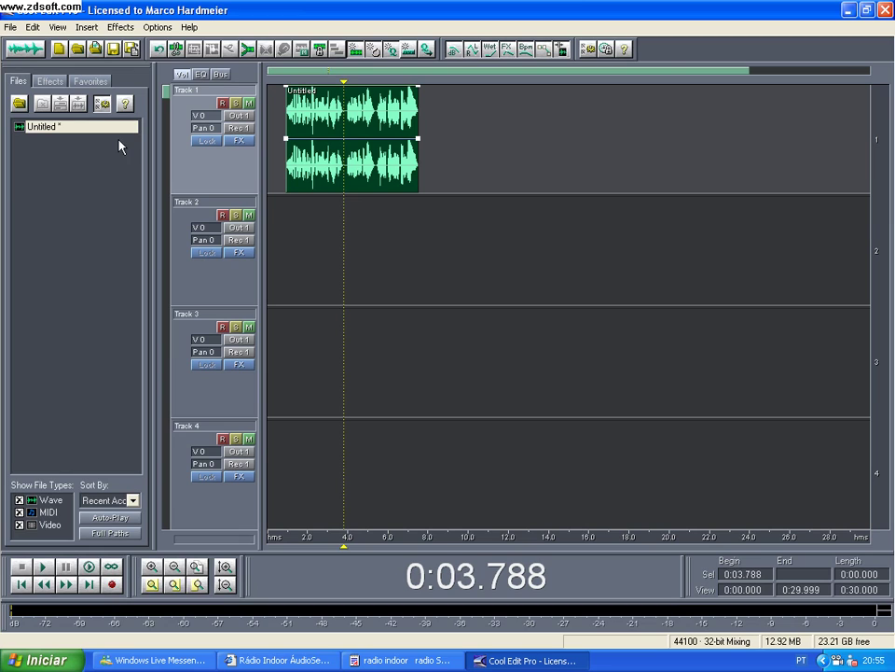
# Place copies of the voice recording on tracks 2 and 3, and delete both copies again
pyautogui.moveTo(42, 133); pyautogui.dragTo(276, 221)
pyautogui.moveTo(66, 136); pyautogui.dragTo(320, 355)
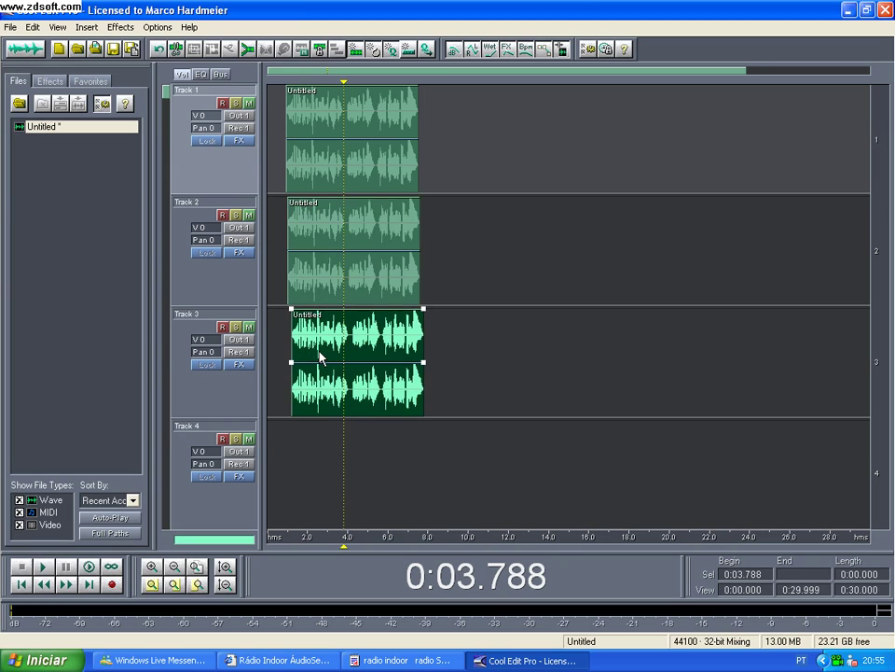
pyautogui.press('Delete')
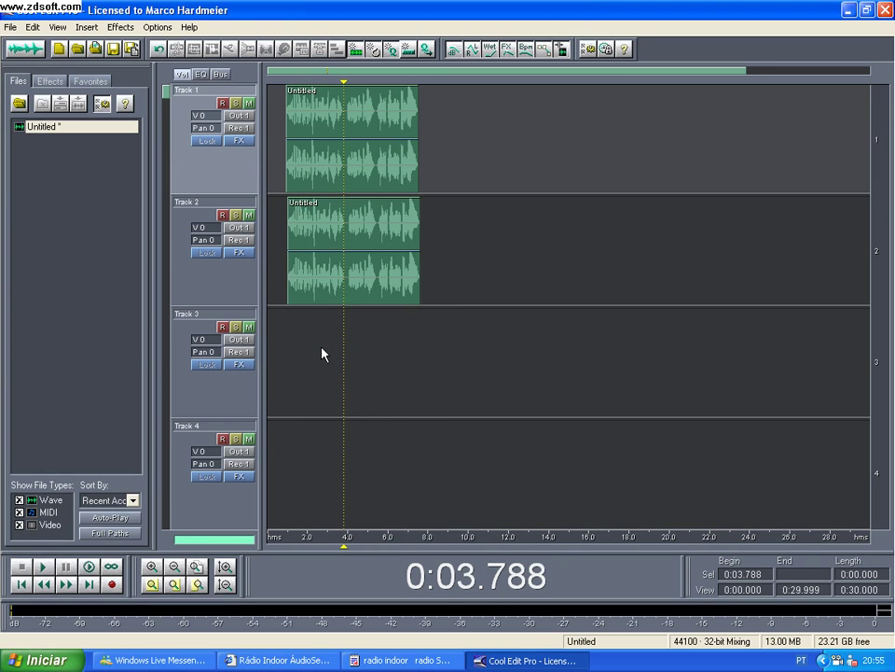
pyautogui.click(305, 266)
pyautogui.press('Delete')
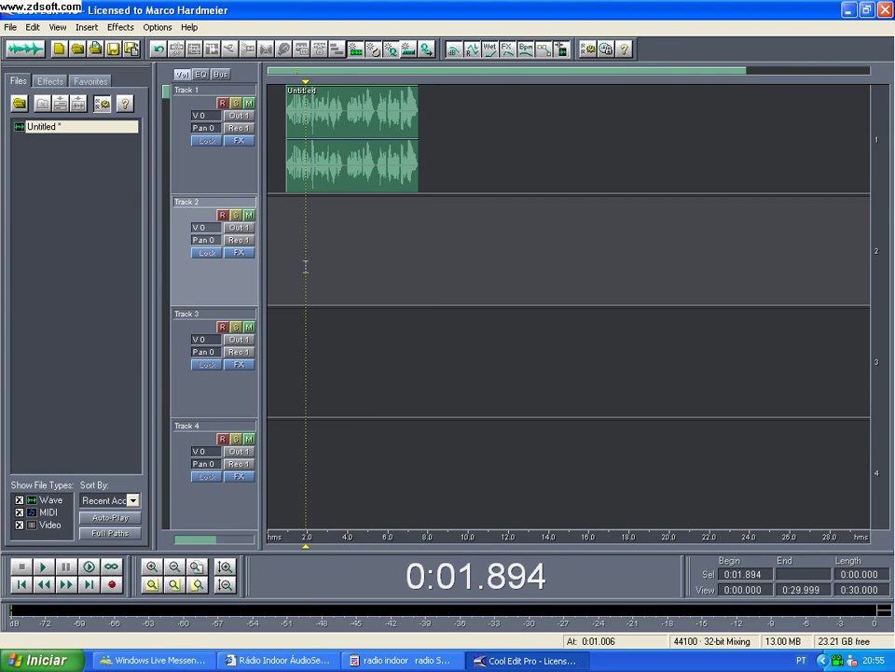
# Select the time range spanned by the voice clip on track 1, from 0:00.929 to 0:07.506
pyautogui.moveTo(286, 188); pyautogui.dragTo(419, 198)
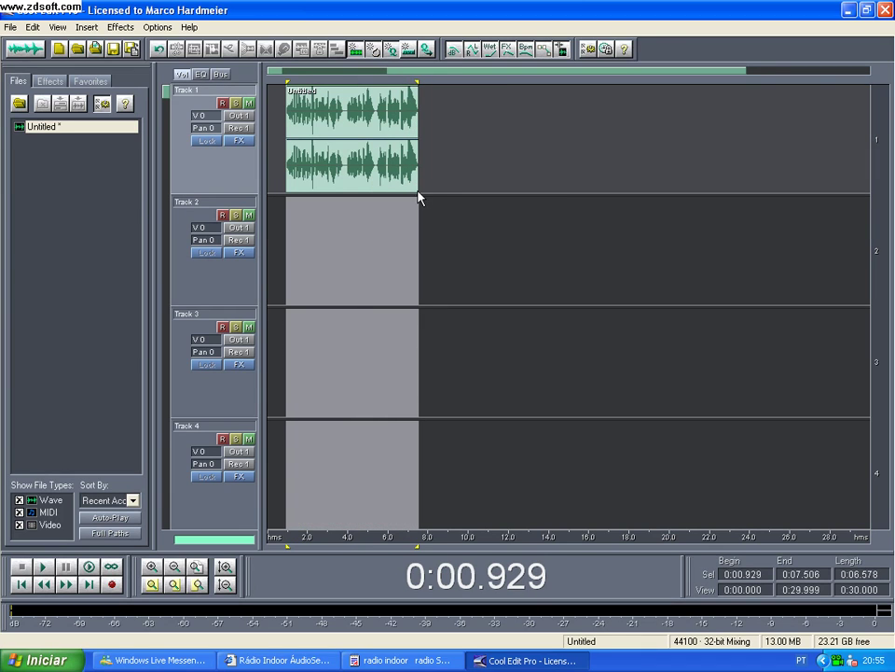
# Audition music files in the 04 - ROCK, POP, DANCE folder, and import Track 10 to the start of track 2
pyautogui.click(19, 104)
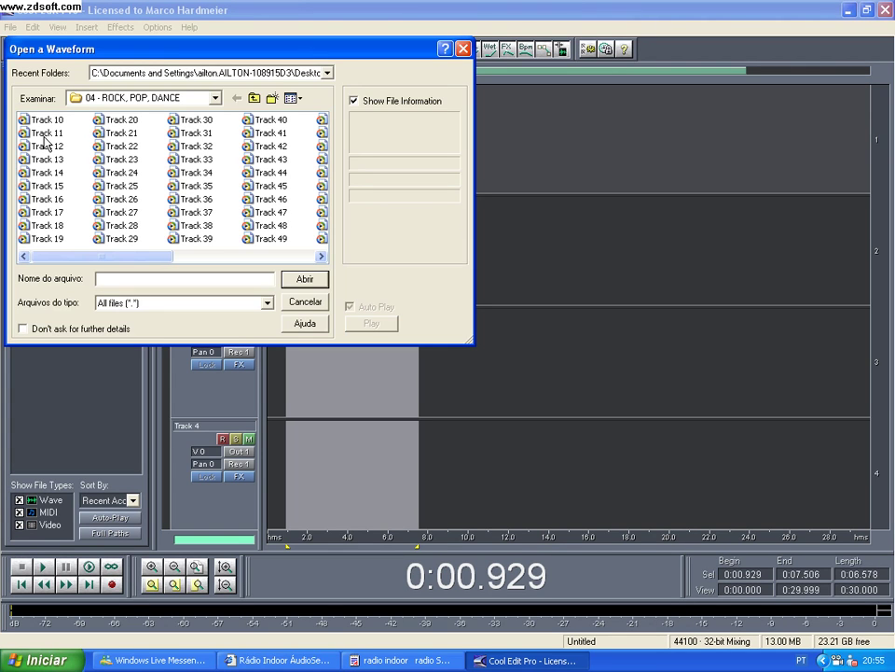
pyautogui.click(116, 146)
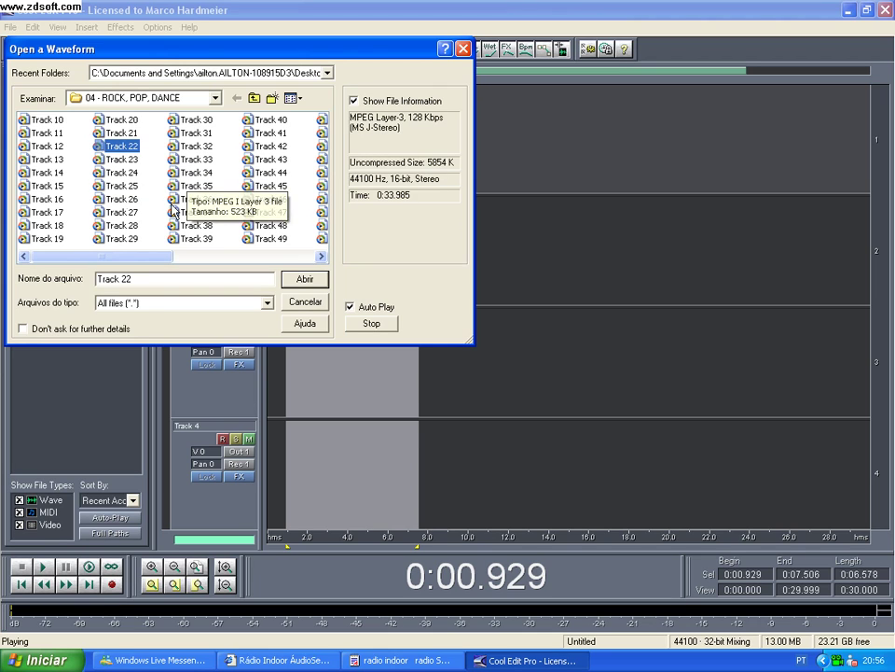
pyautogui.click(116, 213)
pyautogui.click(46, 171)
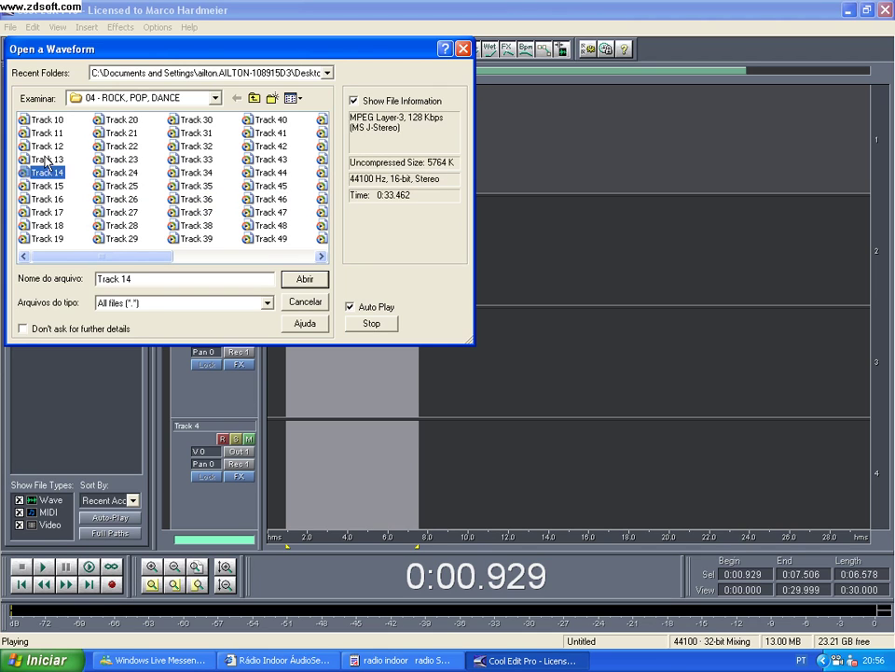
pyautogui.click(49, 121)
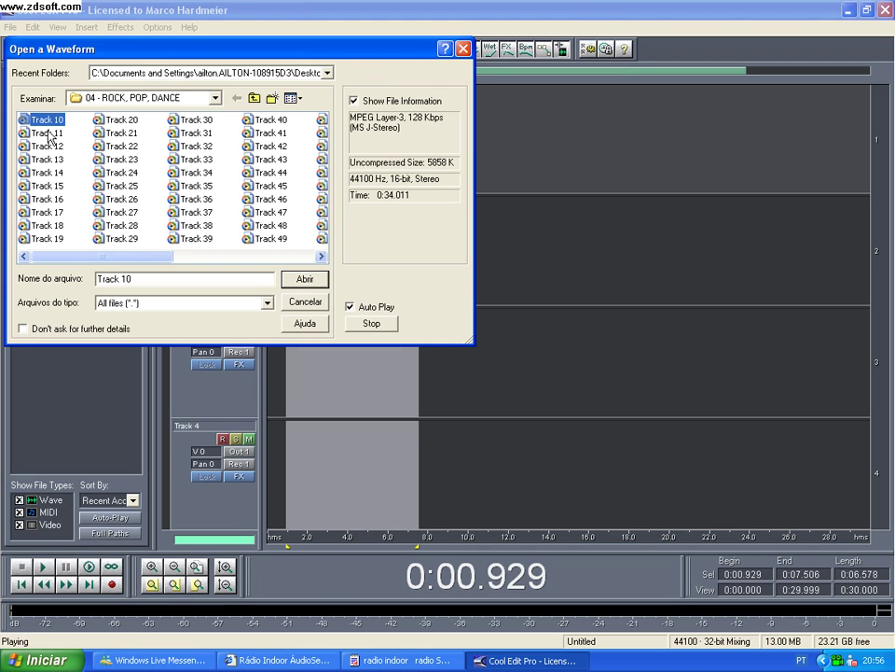
pyautogui.click(305, 280)
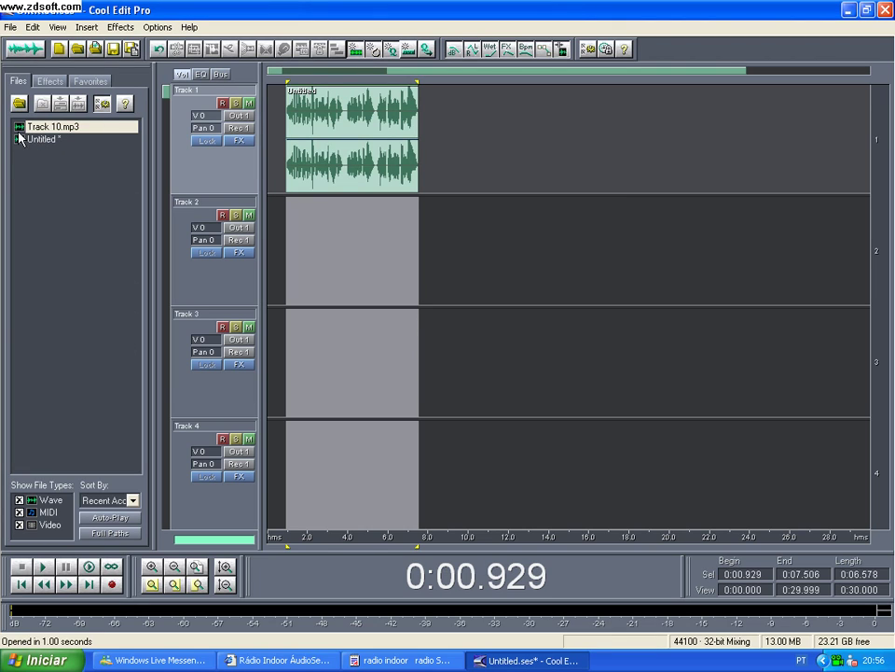
pyautogui.moveTo(35, 129); pyautogui.dragTo(281, 224)
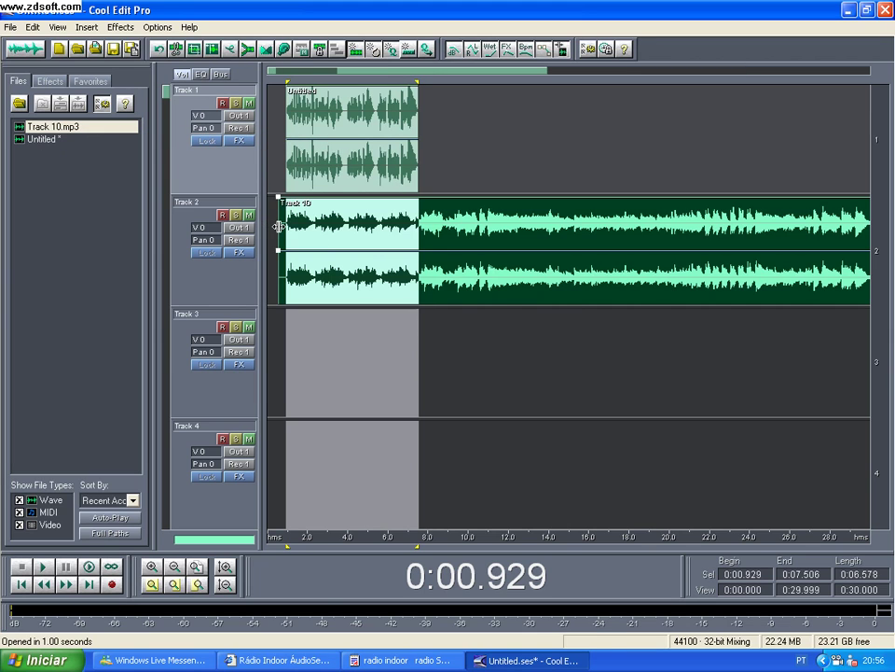
# Split the Track 10 music clip on track 2 at about 0:04.136 and select each of the two parts in turn
pyautogui.click(350, 216)
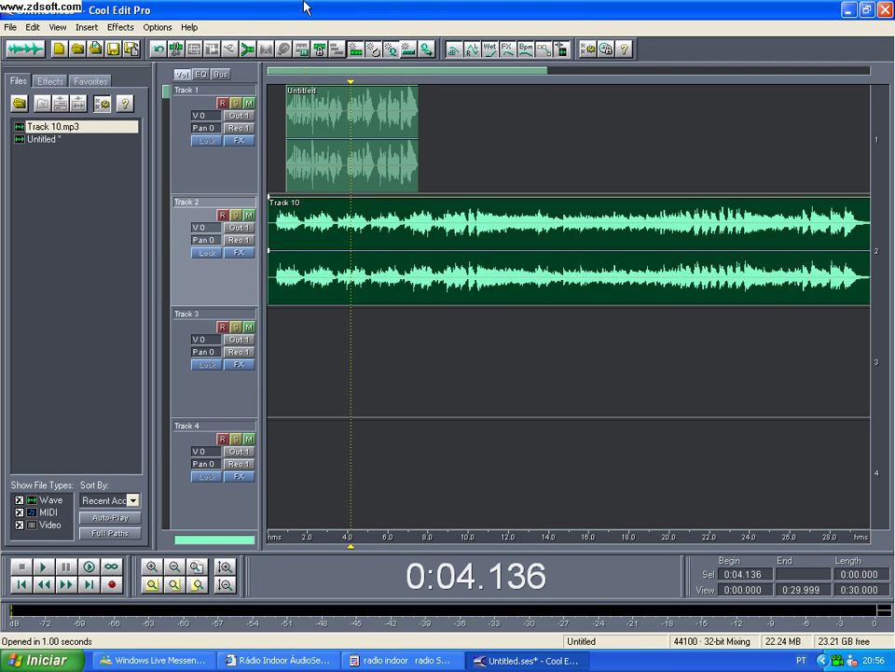
pyautogui.hotkey('ctrl', 'k')
pyautogui.click(390, 275)
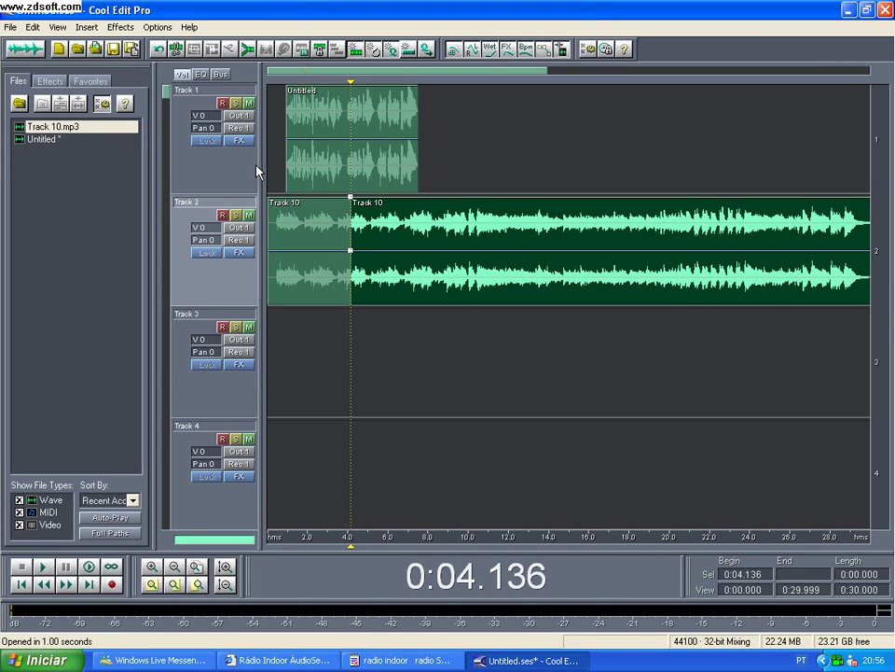
pyautogui.click(323, 230)
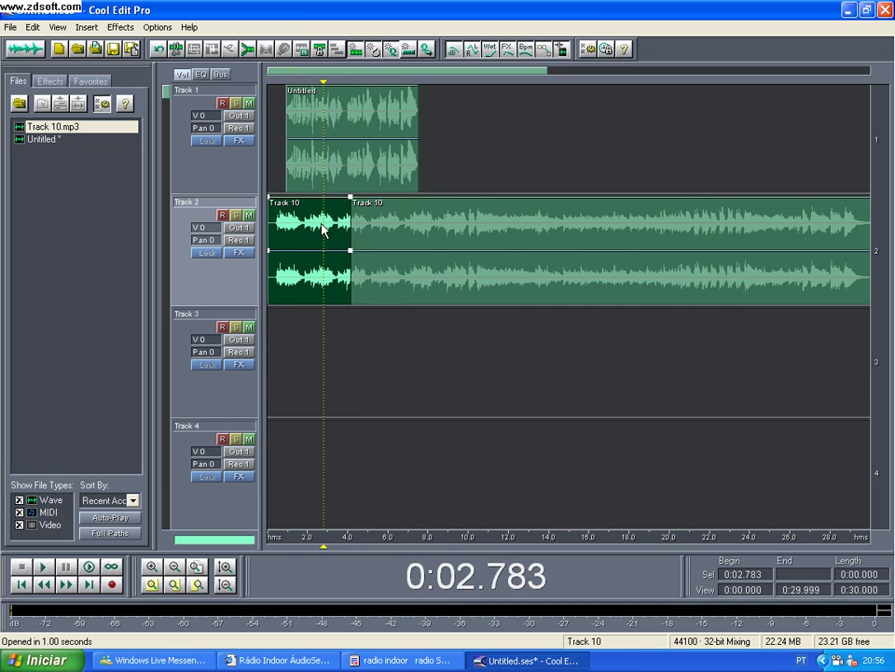
pyautogui.click(378, 230)
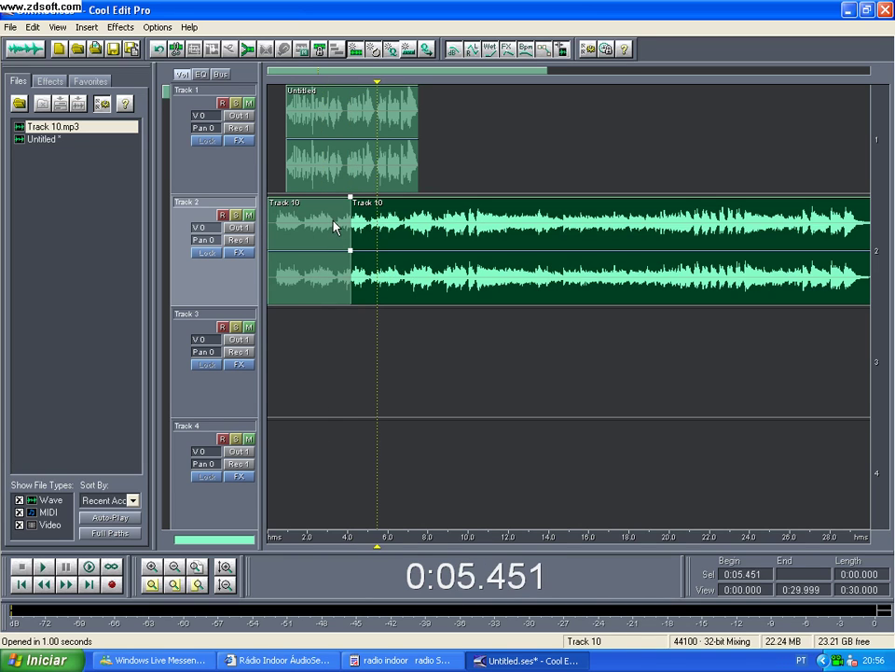
pyautogui.click(333, 227)
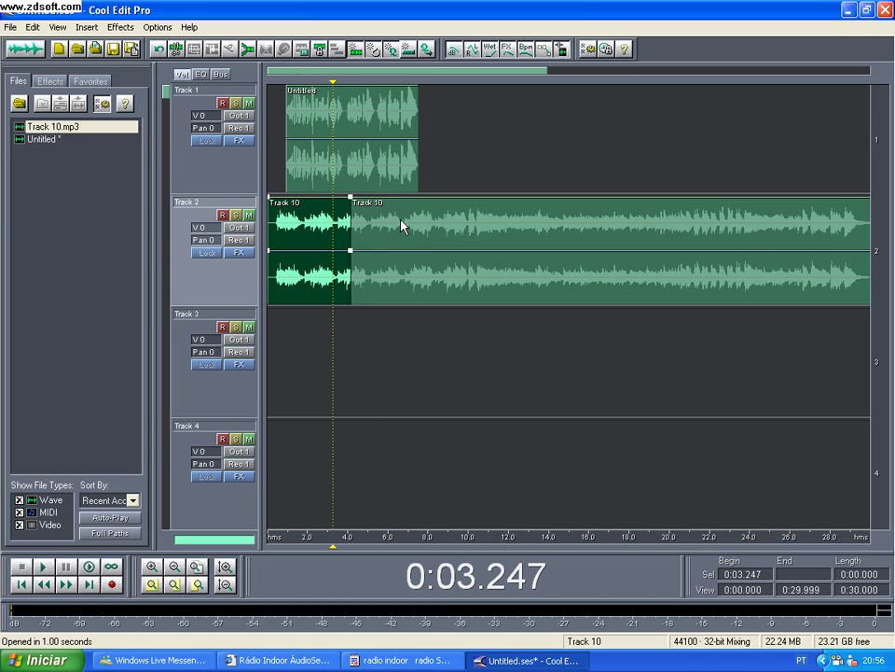
pyautogui.click(378, 241)
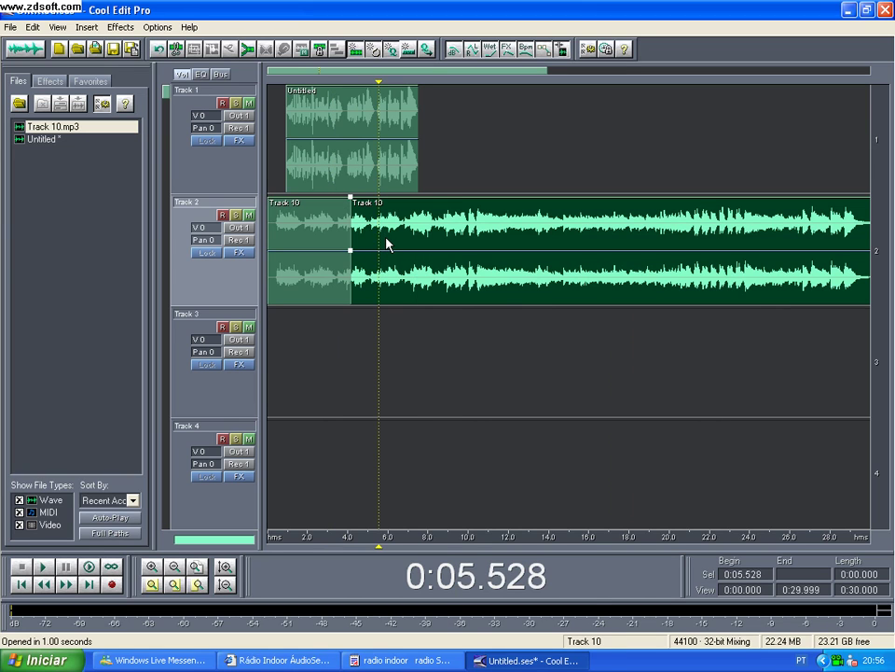
pyautogui.rightClick(385, 236)
pyautogui.click(318, 231)
pyautogui.click(393, 226)
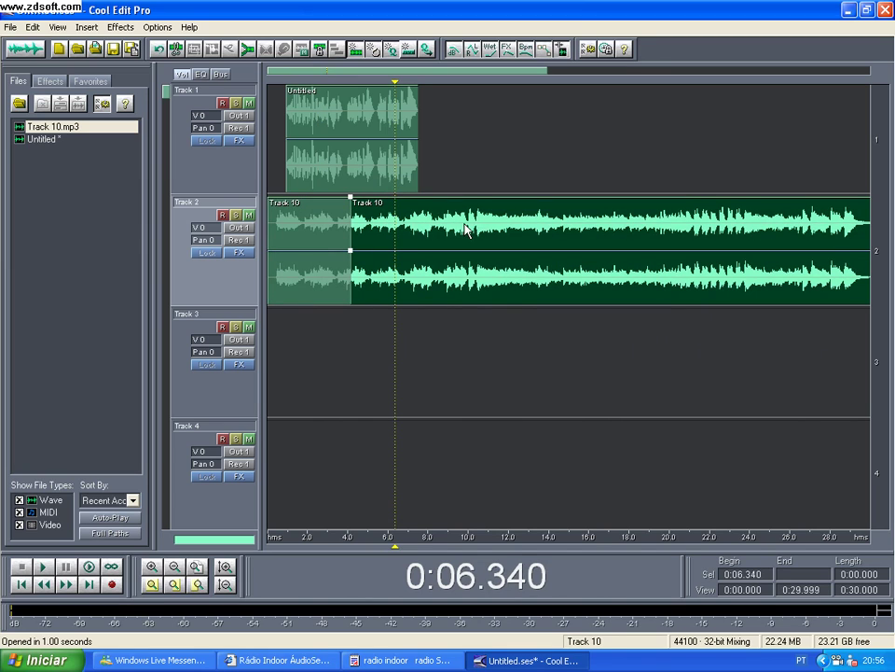
pyautogui.click(391, 429)
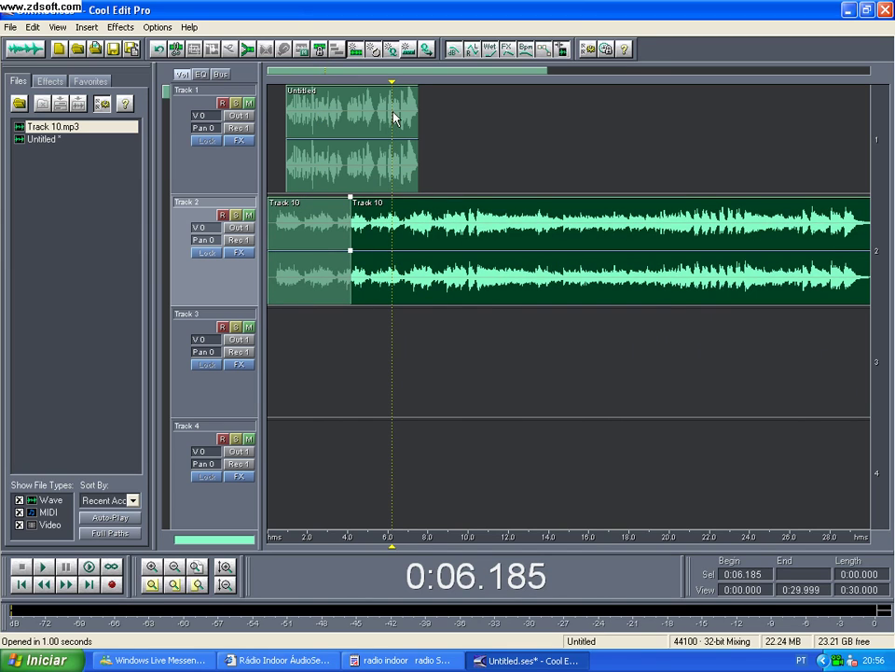
pyautogui.moveTo(397, 407); pyautogui.dragTo(389, 430)
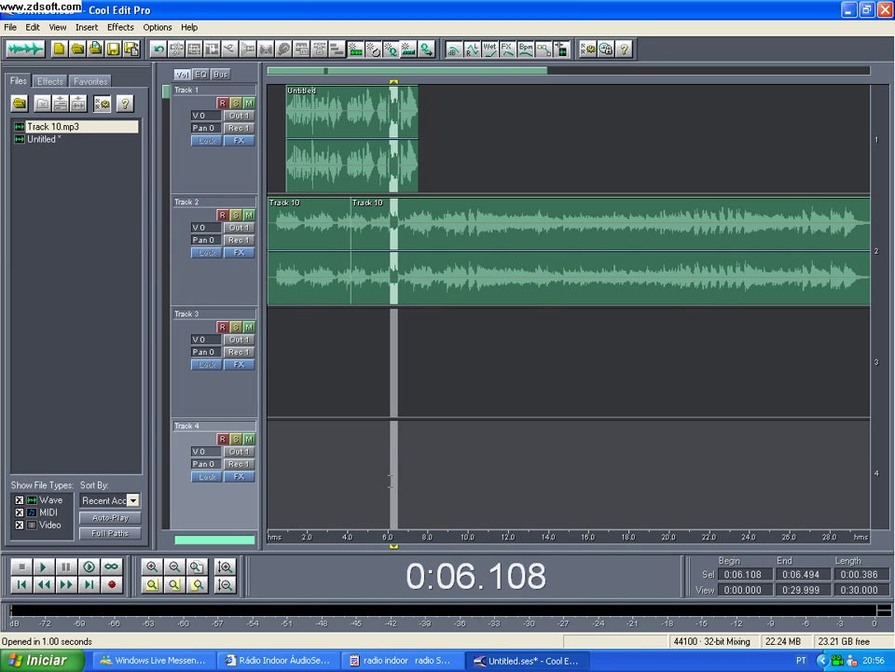
# Split the second Track 10 clip on track 2 at 0:05.876 and delete the short middle section starting at about 0:04.136
pyautogui.click(381, 254)
pyautogui.click(385, 250)
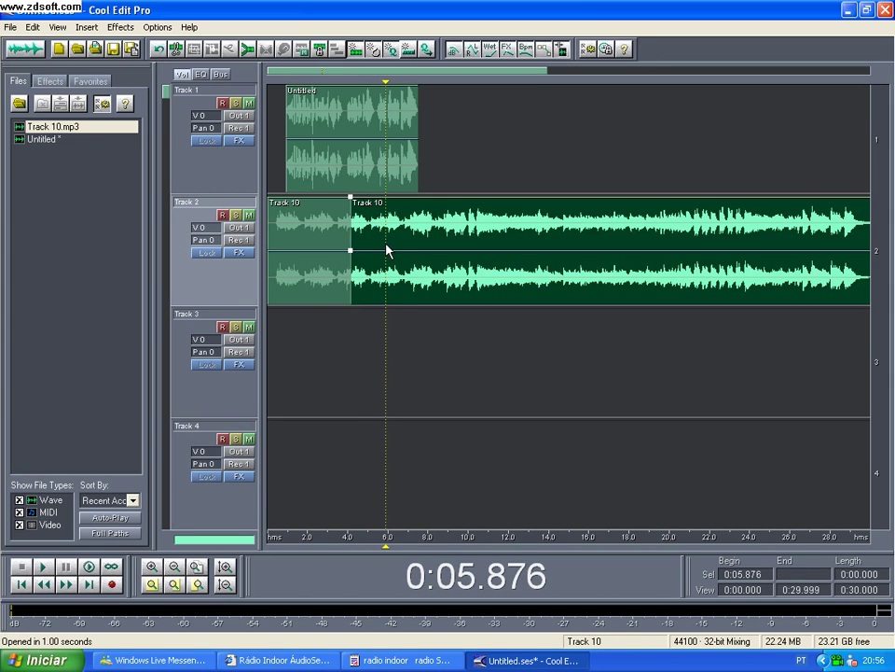
pyautogui.click(177, 53)
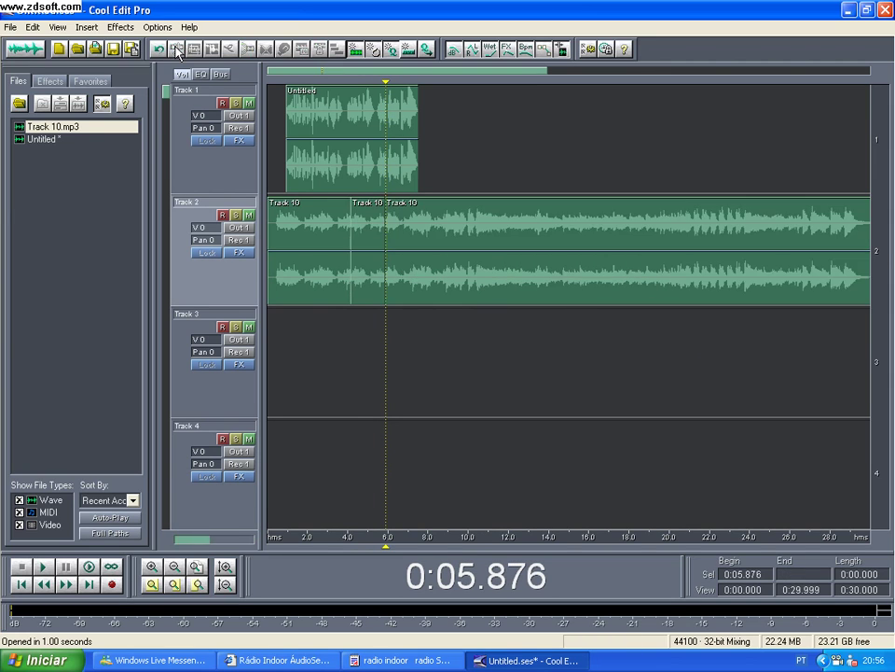
pyautogui.click(374, 235)
pyautogui.press('Delete')
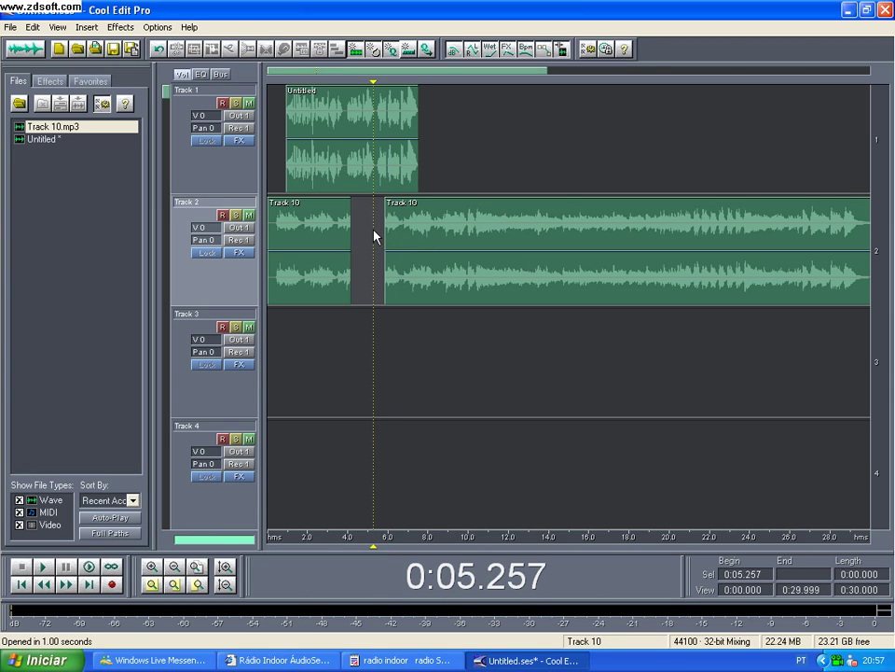
# Shorten the remaining Track 10 clip to its closing part and place it directly against the first part, ending at about 0:12.9
pyautogui.click(411, 228)
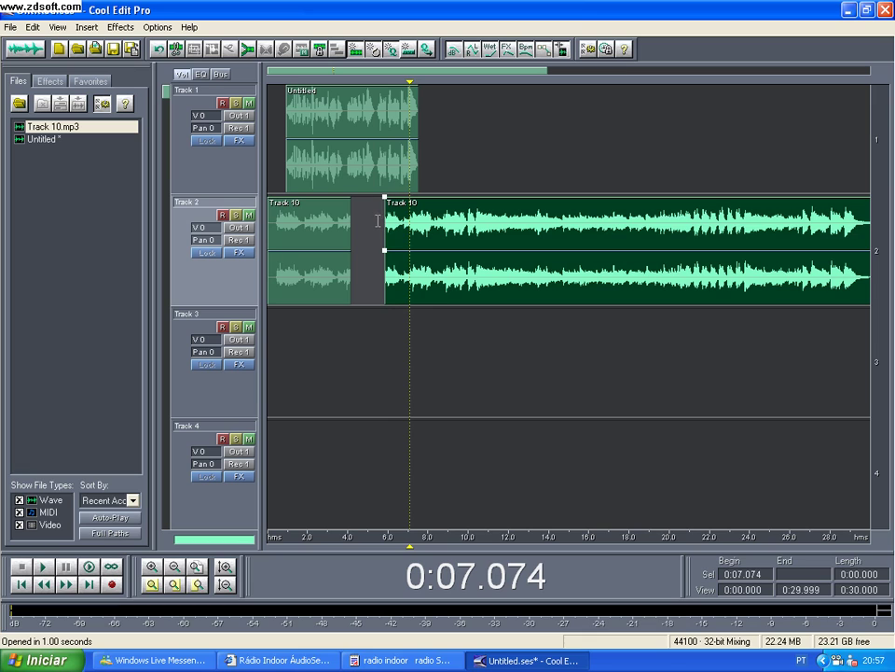
pyautogui.moveTo(386, 220); pyautogui.dragTo(385, 277)
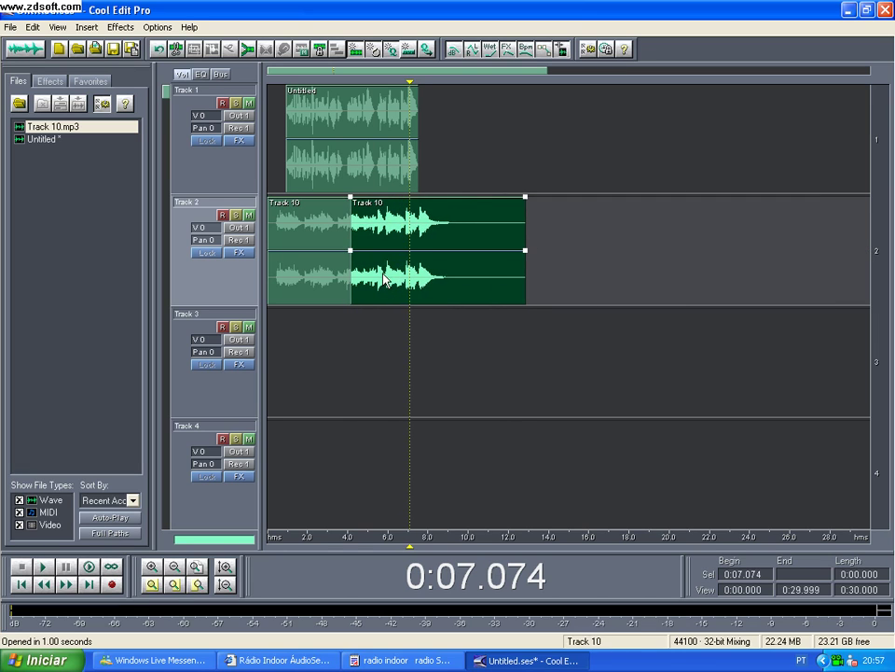
# Lower the volume envelopes of both Track 10 clips beneath the voice, to about 63% at their junction, with bend points near 0:01.2 and 0:07.2
pyautogui.click(298, 238)
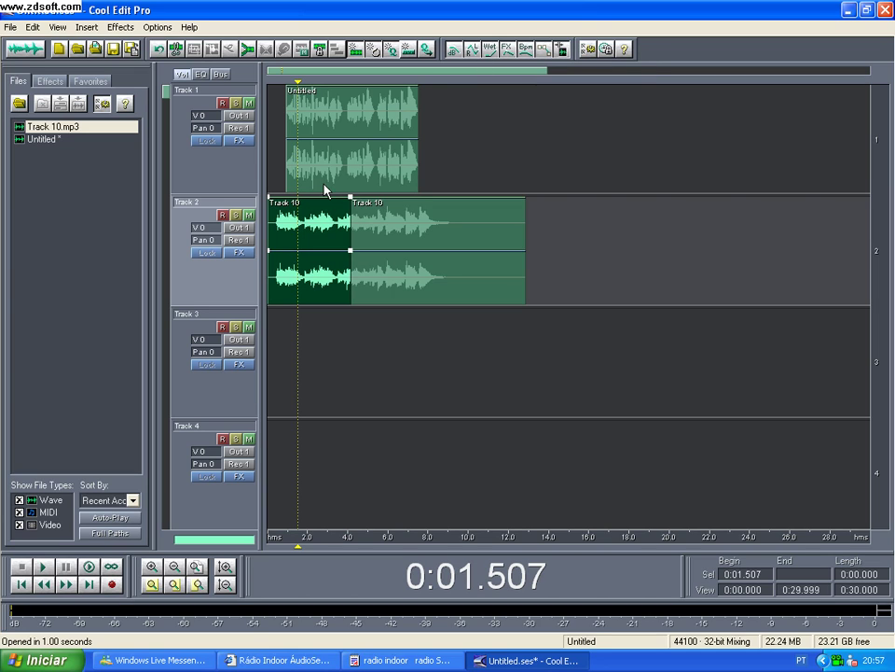
pyautogui.click(454, 53)
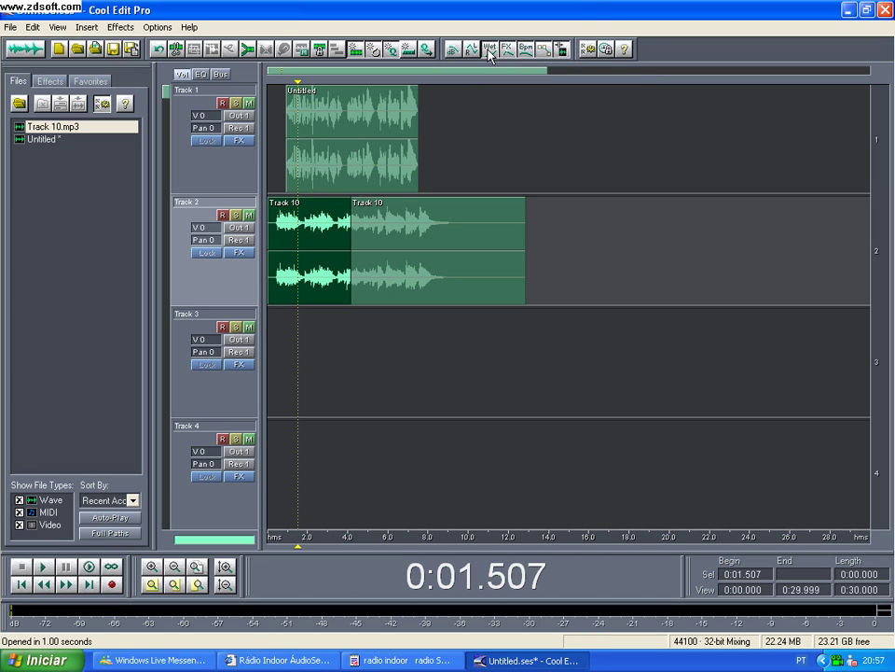
pyautogui.click(558, 47)
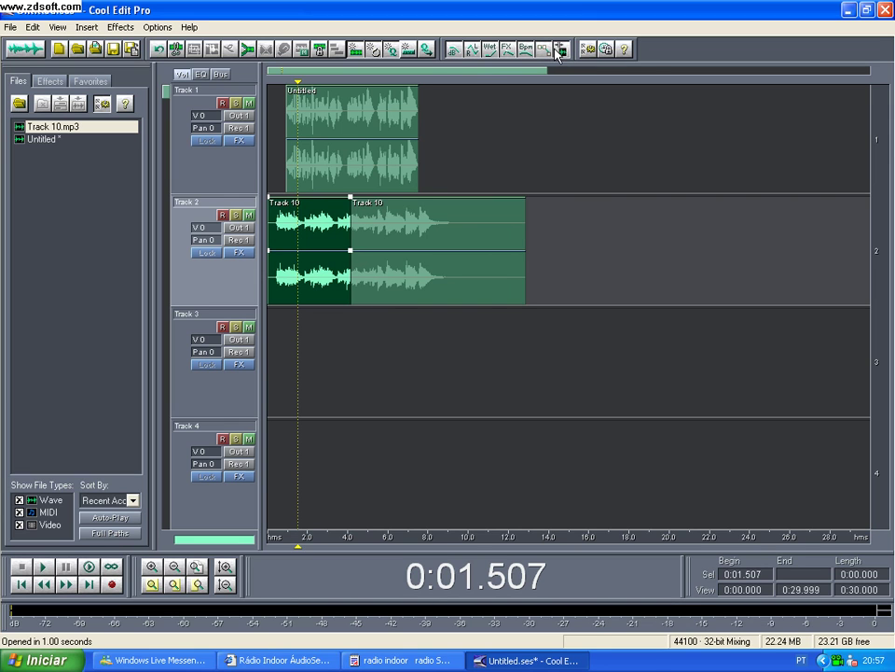
pyautogui.click(292, 200)
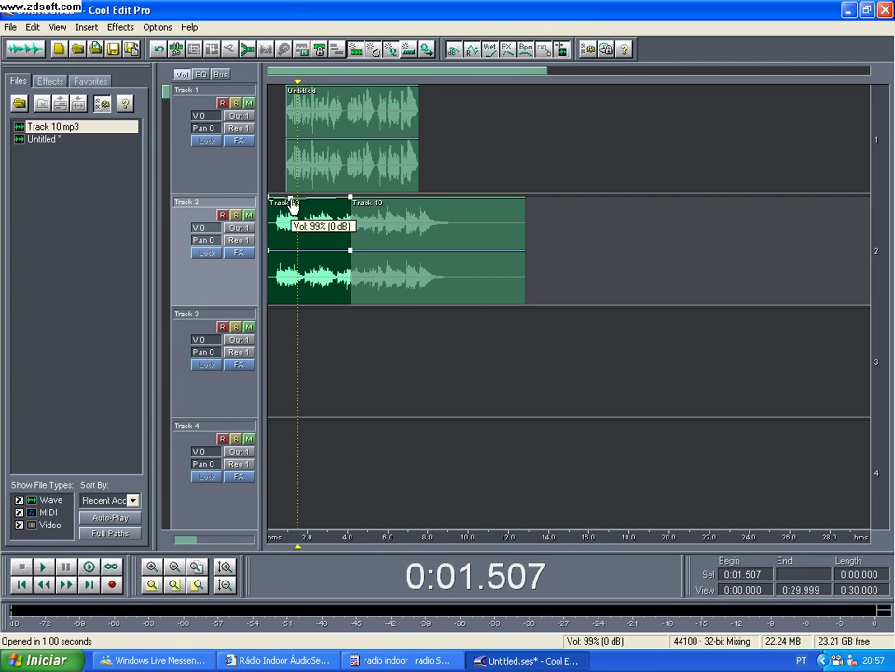
pyautogui.doubleClick(292, 205)
pyautogui.press('F12')
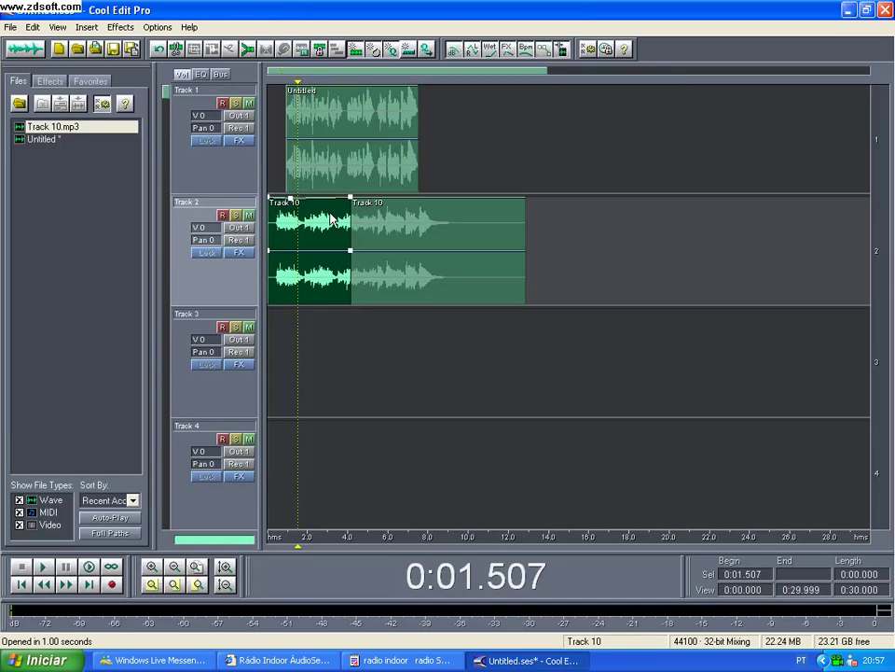
pyautogui.moveTo(294, 202); pyautogui.dragTo(292, 232)
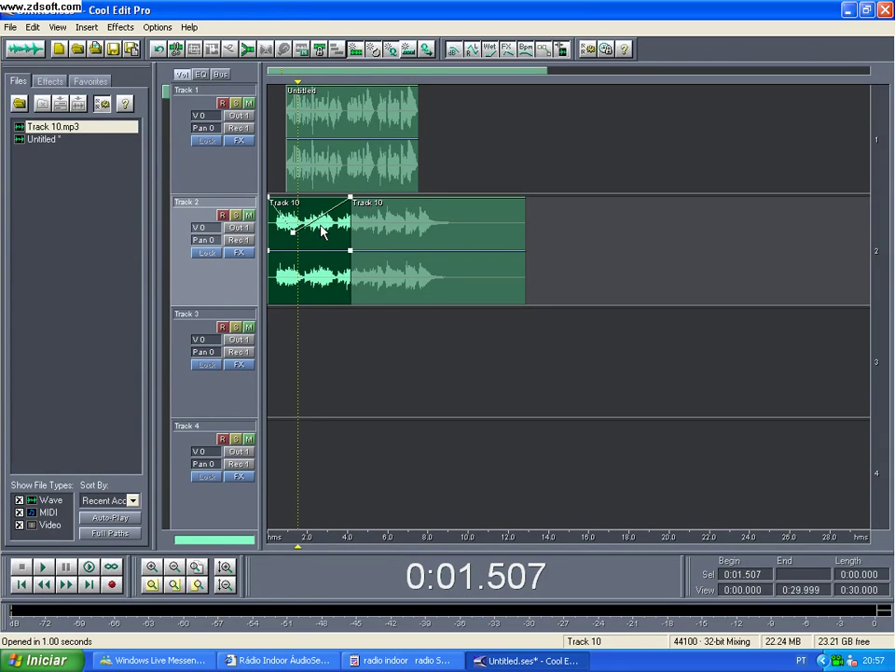
pyautogui.moveTo(351, 199); pyautogui.dragTo(354, 245)
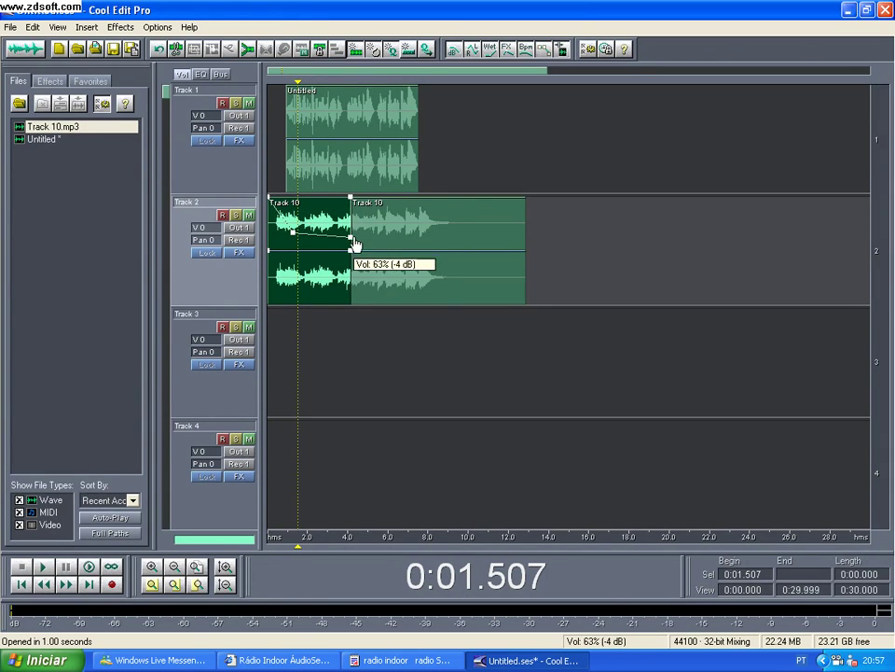
pyautogui.click(356, 244)
pyautogui.moveTo(353, 198); pyautogui.dragTo(411, 238)
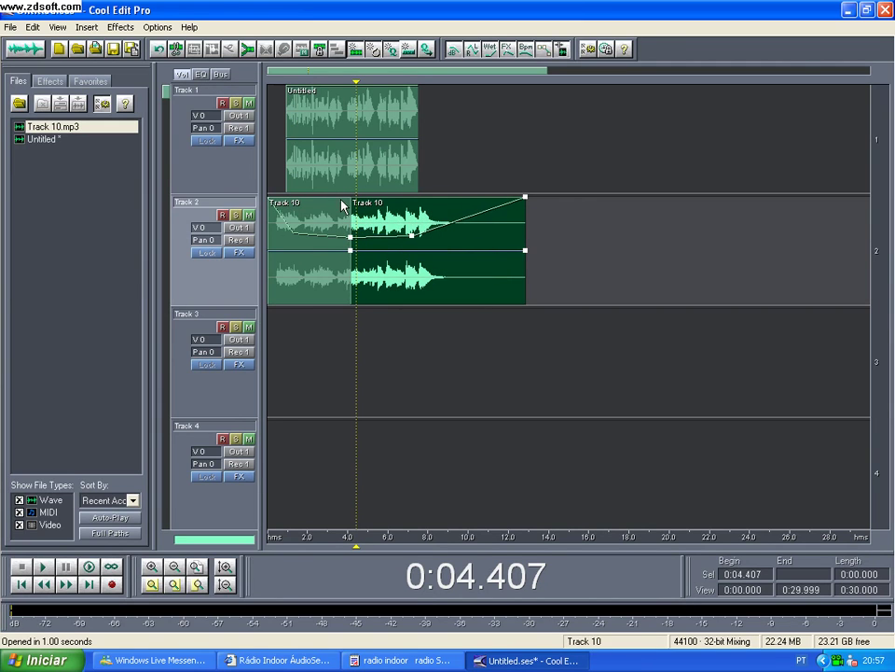
# Play the multitrack session from 0:00.000 to hear the voice with the lowered music, and stop playback
pyautogui.click(270, 180)
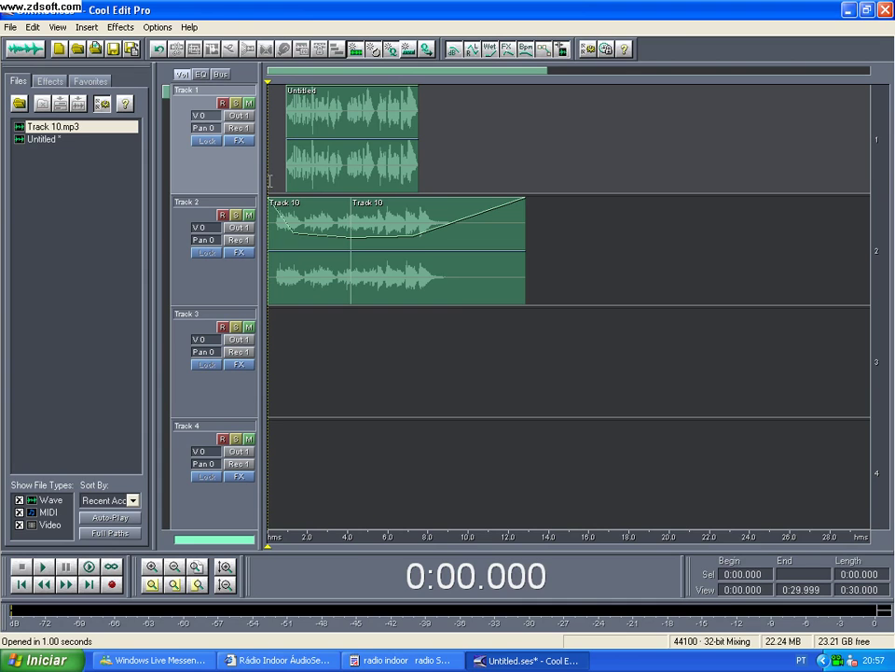
pyautogui.press('space')
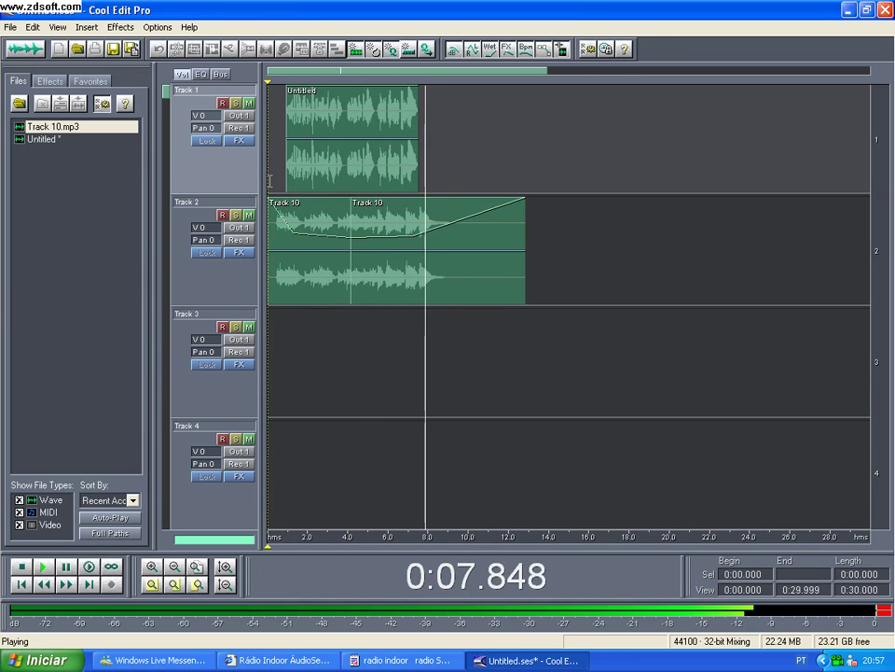
pyautogui.press('space')
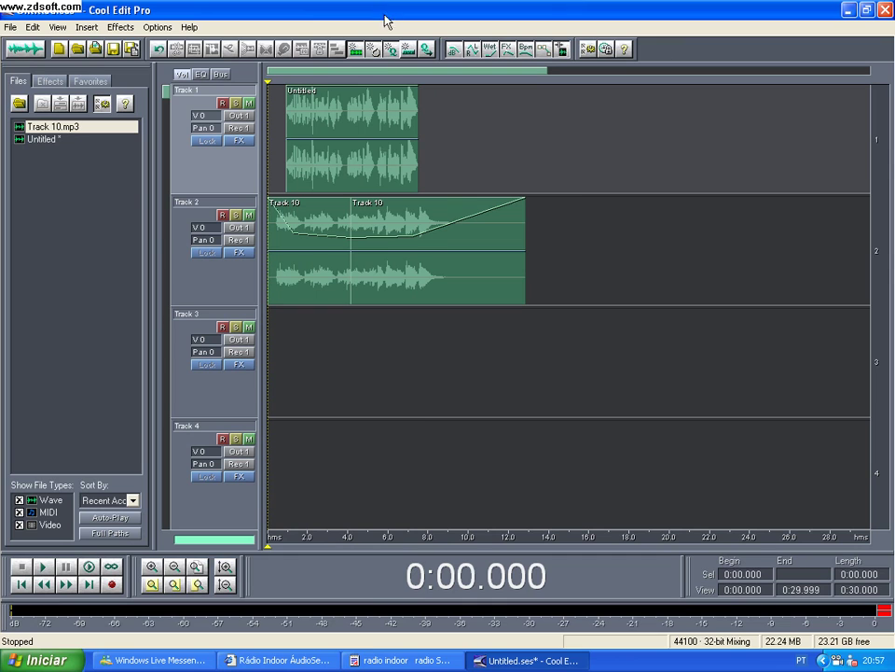
# Mix down all waves in the time range from 0:00.000 to 0:14.226 to a new stereo file
pyautogui.click(561, 177)
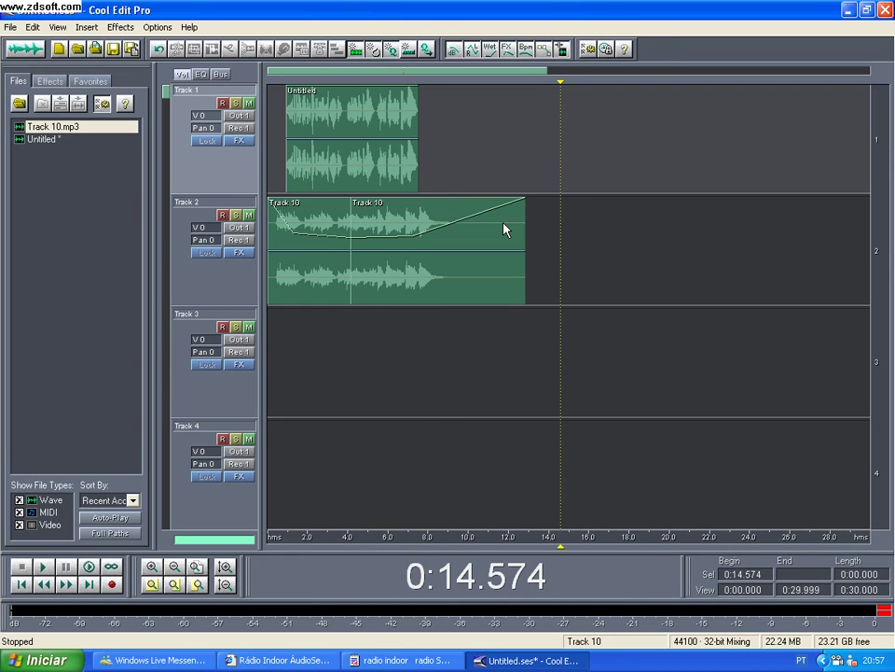
pyautogui.moveTo(472, 227); pyautogui.dragTo(325, 227)
pyautogui.click(526, 160)
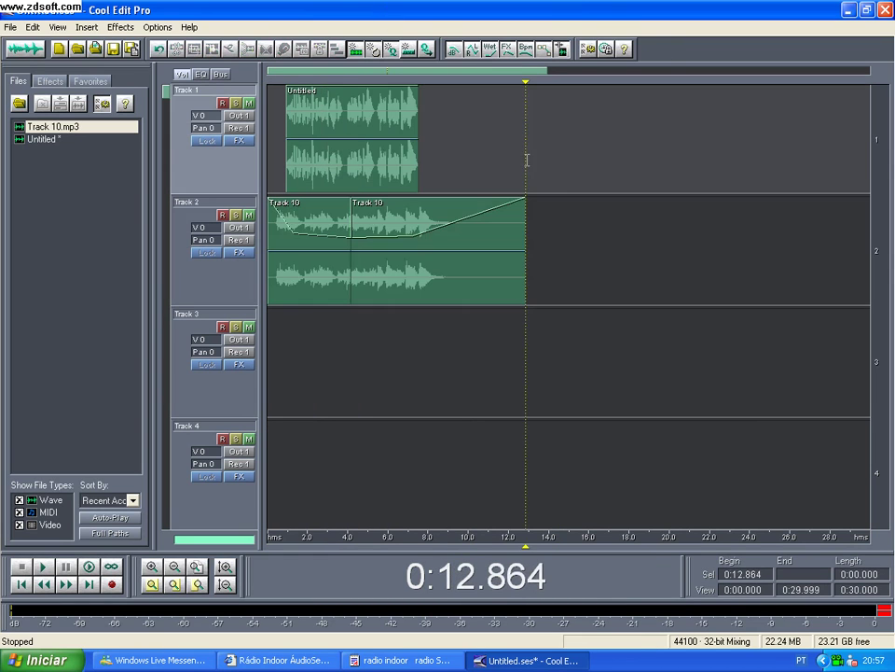
pyautogui.click(558, 198)
pyautogui.click(520, 224)
pyautogui.click(548, 203)
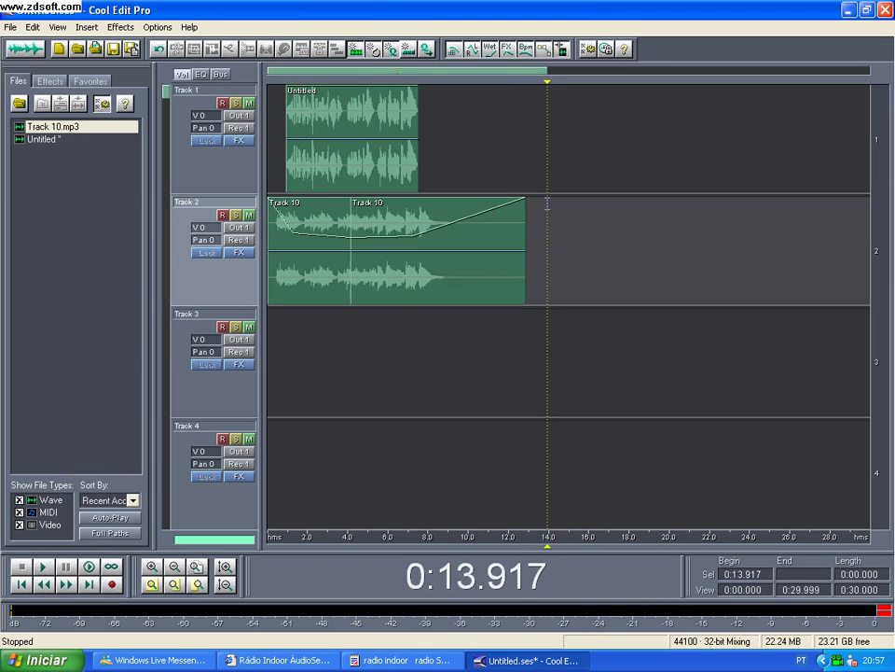
pyautogui.moveTo(554, 182); pyautogui.dragTo(54, 124)
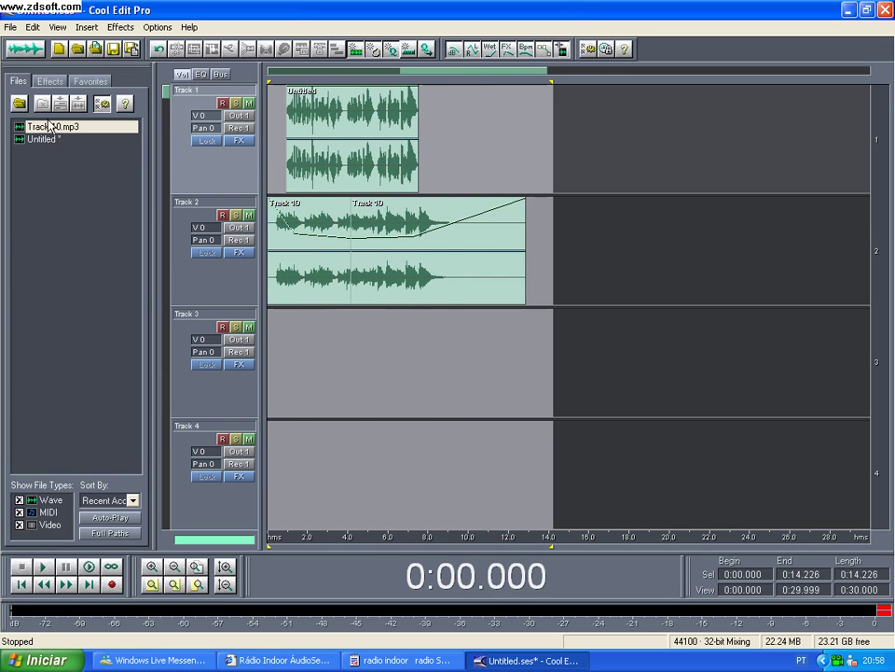
pyautogui.click(32, 27)
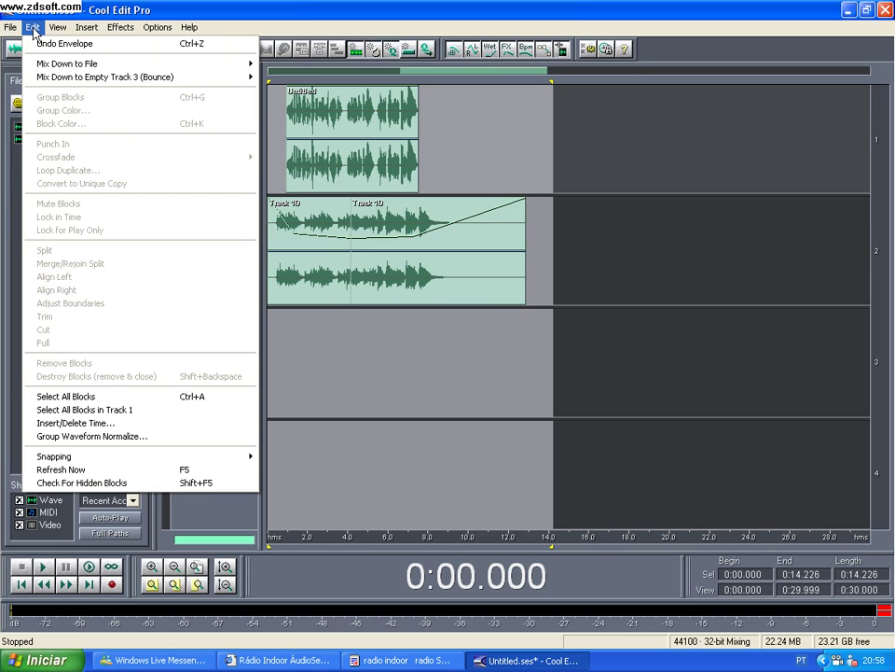
pyautogui.moveTo(54, 65)
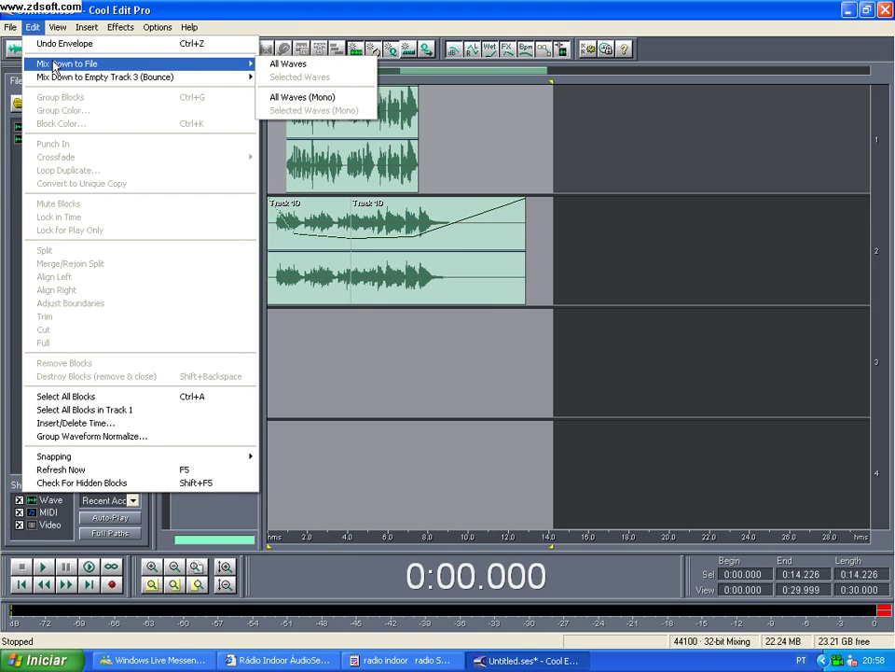
pyautogui.click(300, 64)
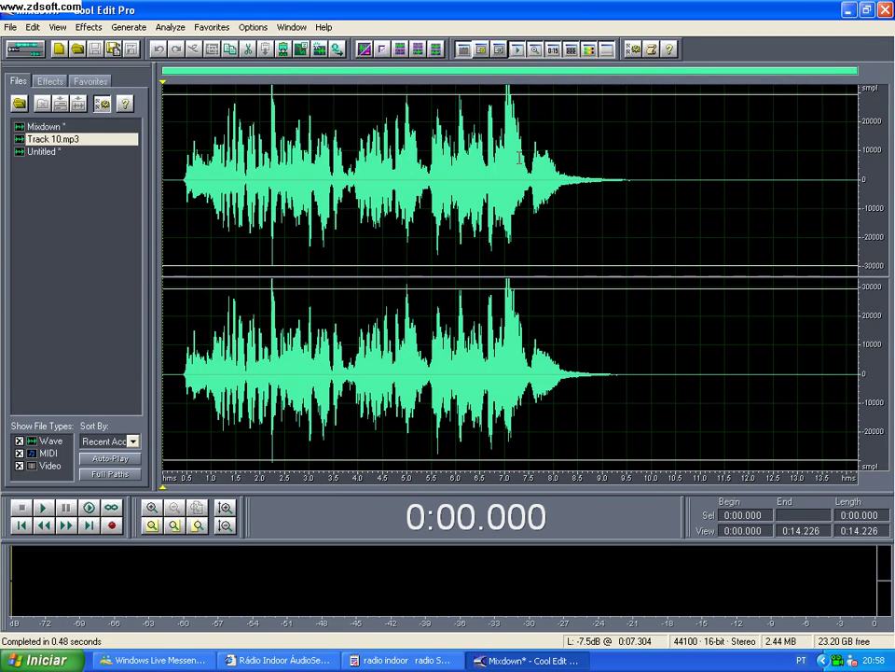
# Delete the silent tail of the mixdown from about 0:08.742 to its end
pyautogui.click(606, 173)
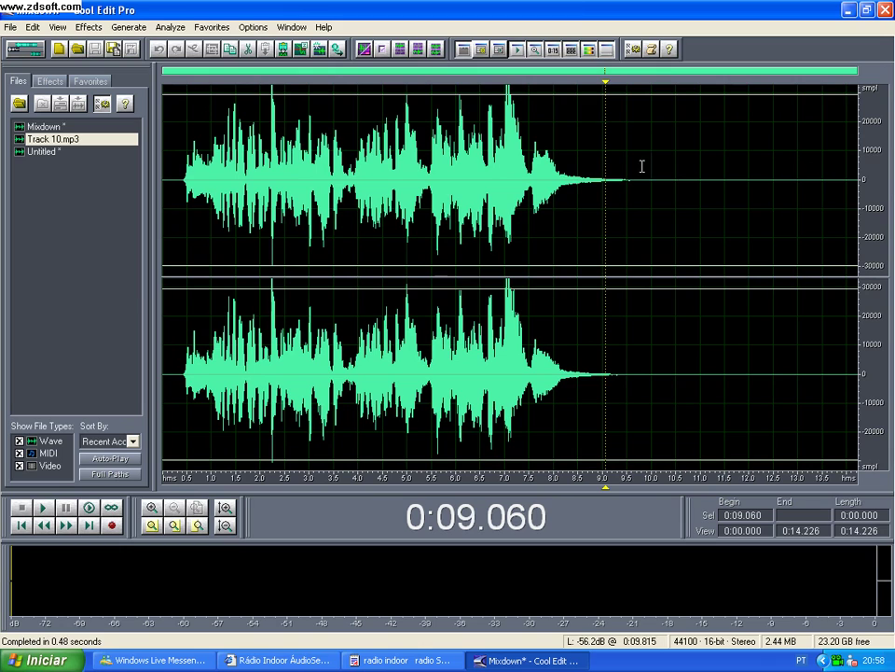
pyautogui.moveTo(587, 177); pyautogui.dragTo(863, 194)
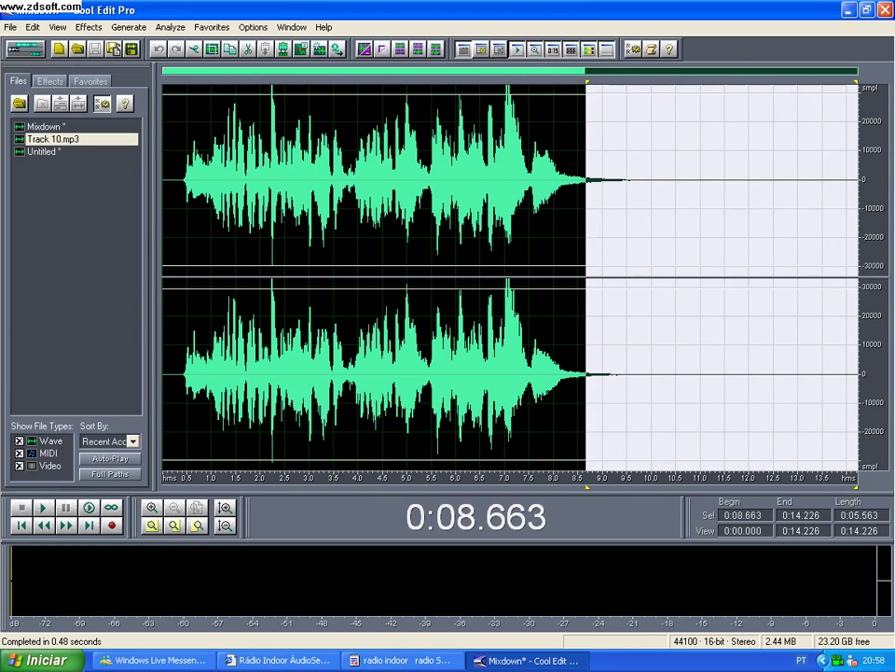
pyautogui.click(566, 194)
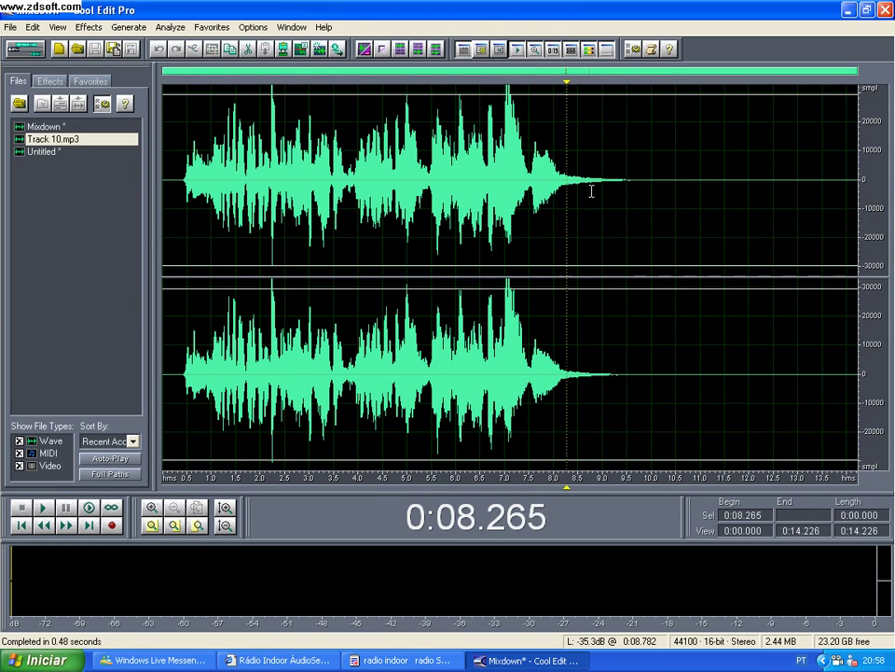
pyautogui.moveTo(591, 191); pyautogui.dragTo(863, 190)
pyautogui.press('Delete')
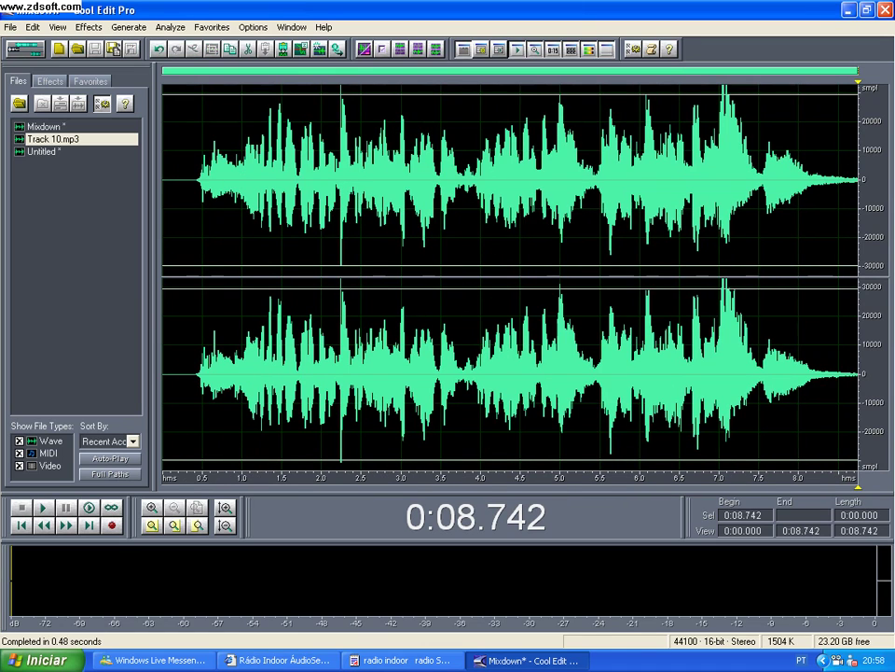
# Delete the opening silence of the mixdown from 0:00.000 to 0:00.439 and play the trimmed file from the start
pyautogui.click(197, 184)
pyautogui.moveTo(198, 184); pyautogui.dragTo(27, 179)
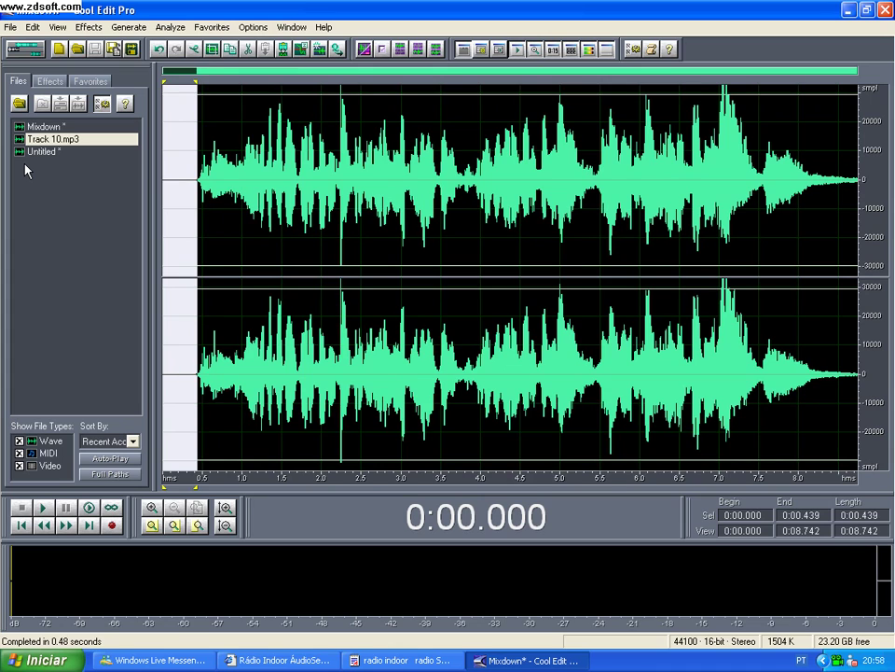
pyautogui.press('Delete')
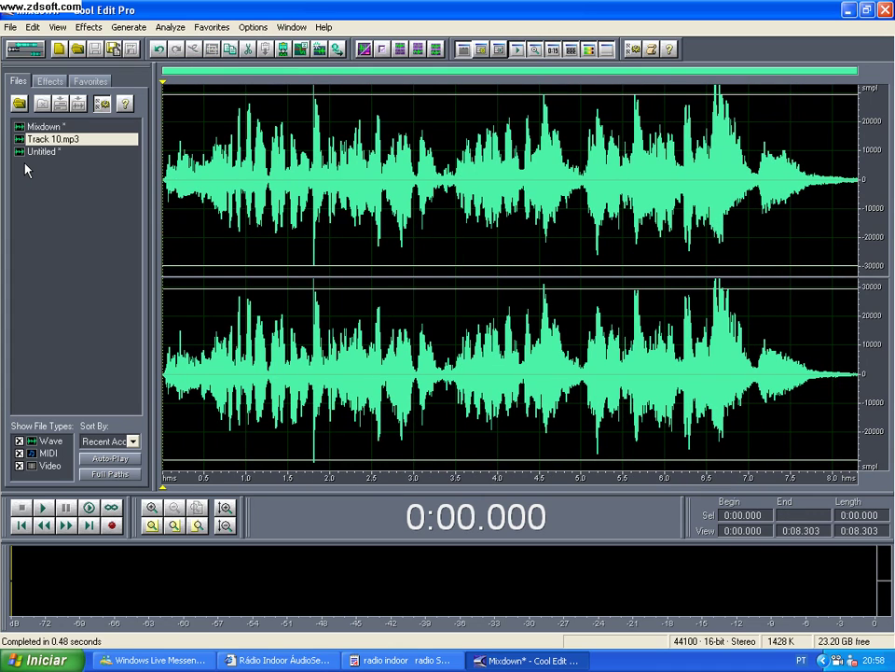
pyautogui.press('space')
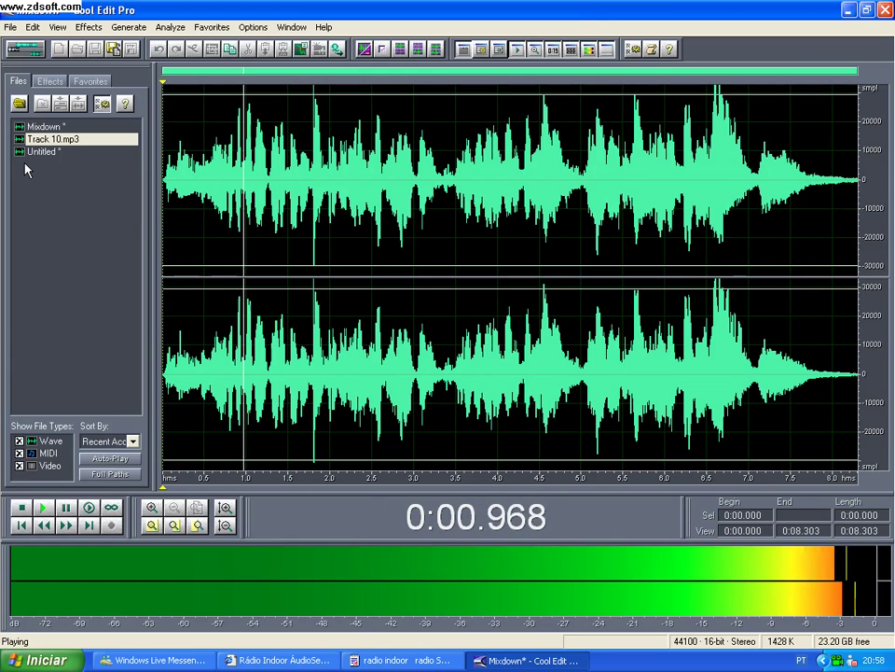
pyautogui.press('space')
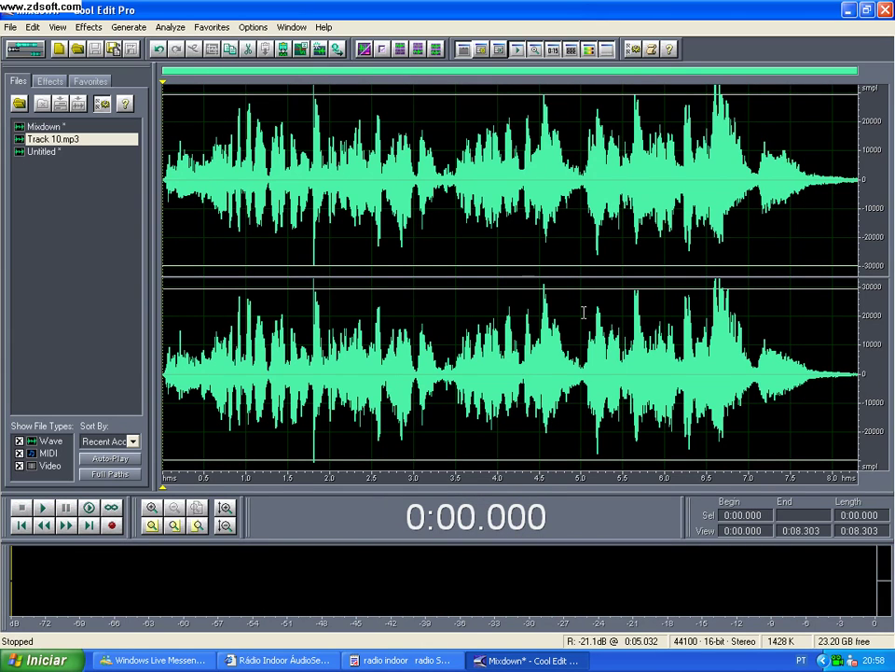